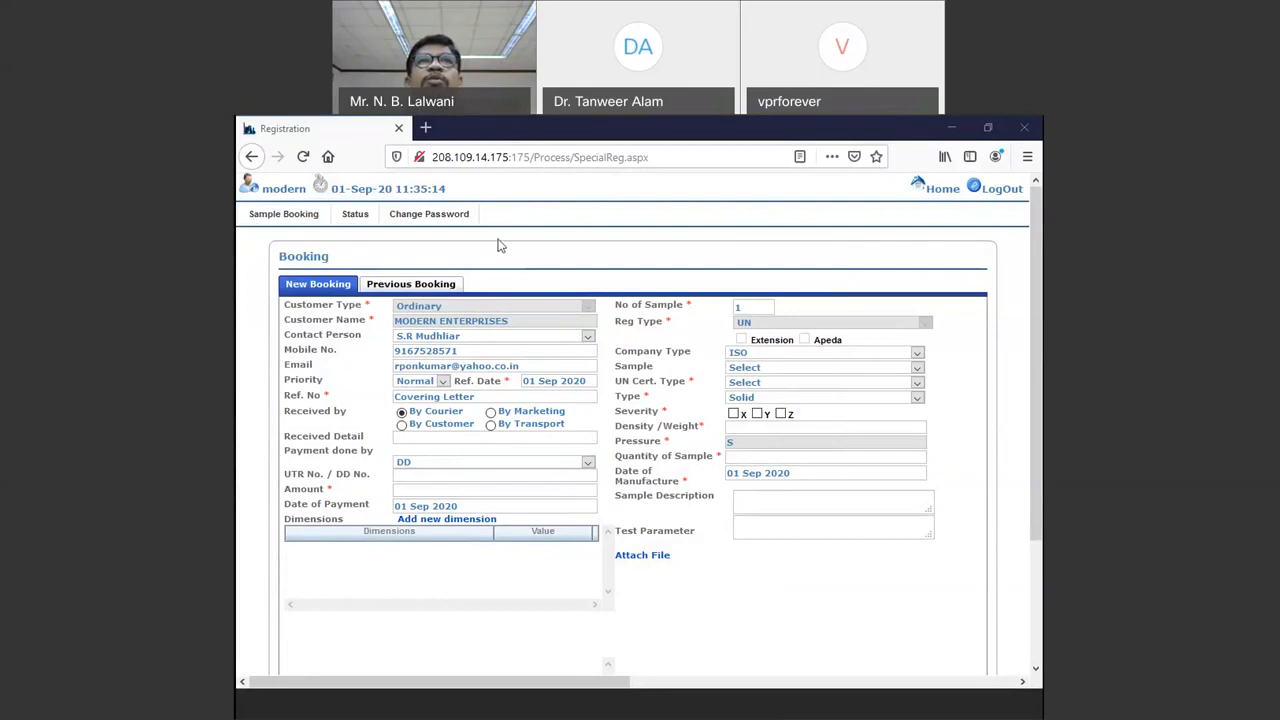
Step: Strip Process/SpecialReg.aspx from the address to load the portal root 208.109.14.175:175/
left_click(440, 163)
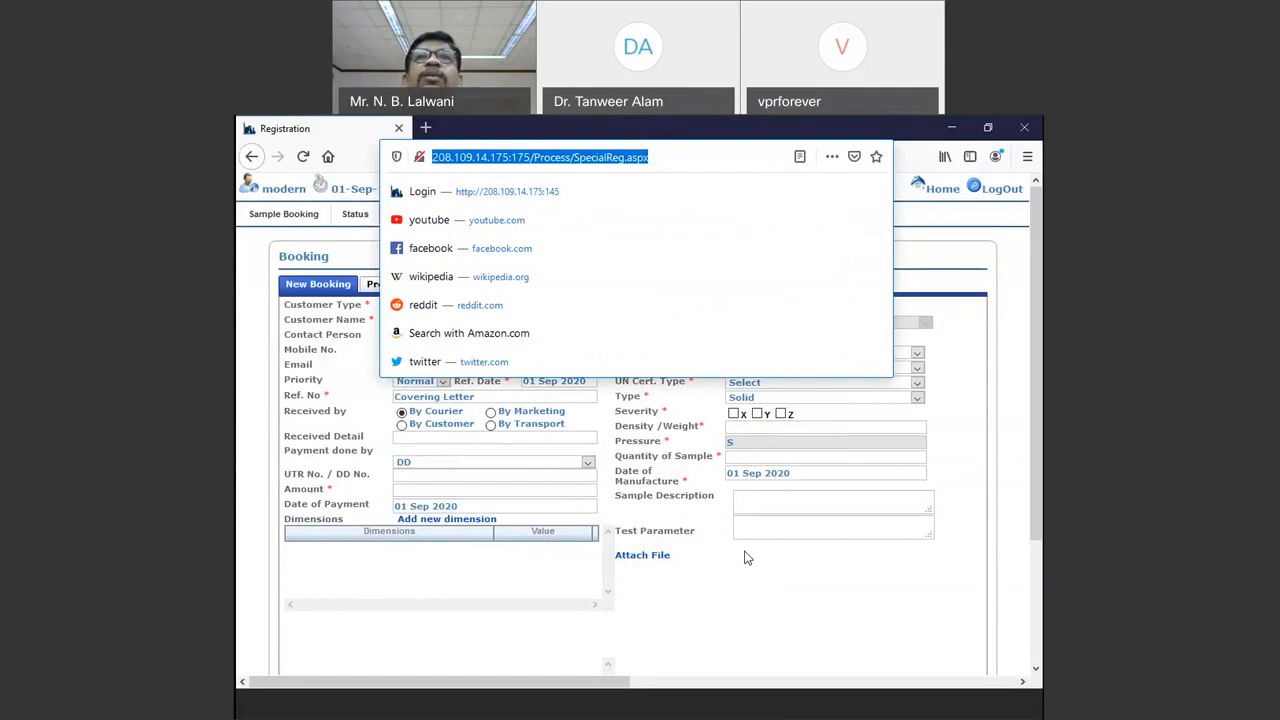
left_click(835, 602)
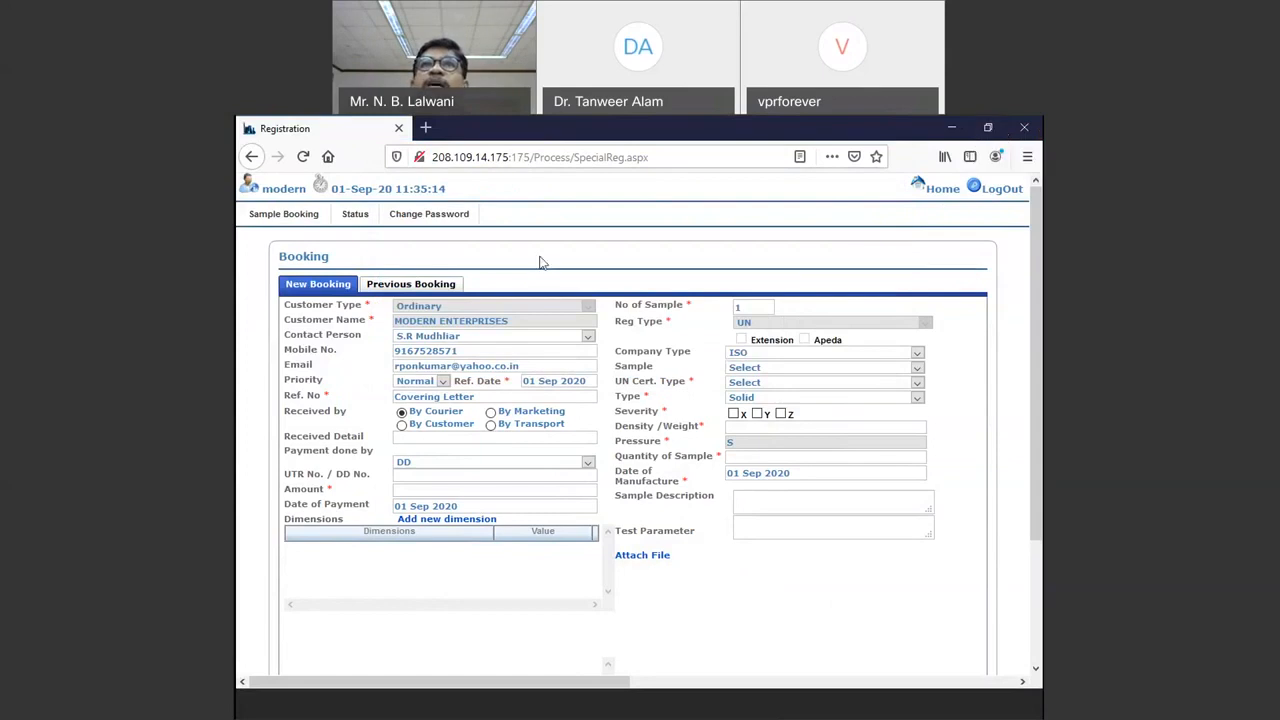
left_click(447, 157)
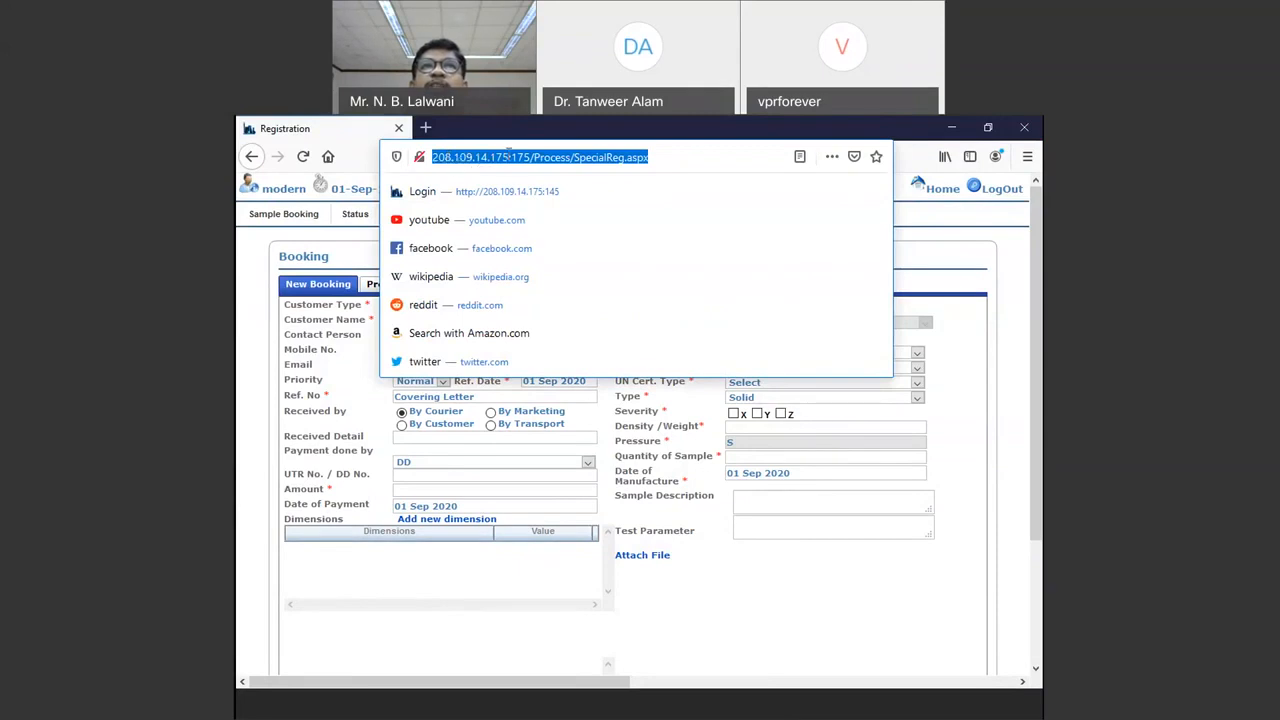
left_click_drag(533, 157, 650, 157)
key("BackSpace")
key("BackSpace")
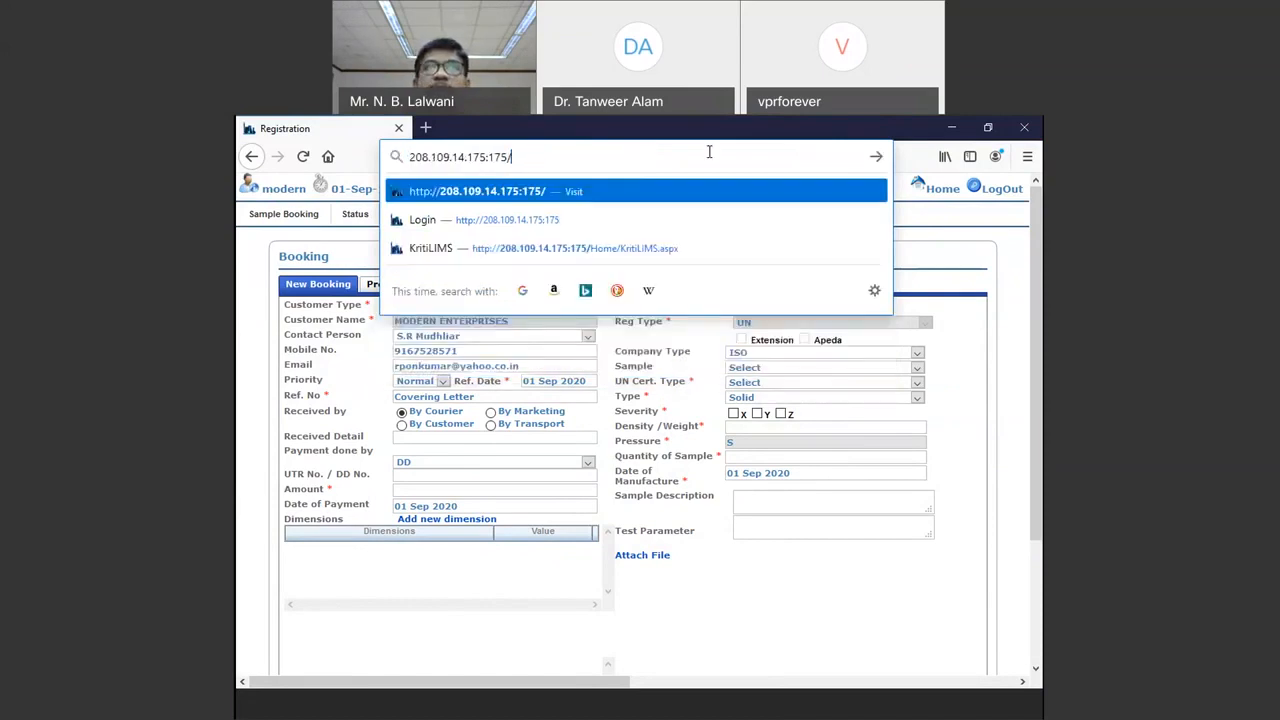
key("Return")
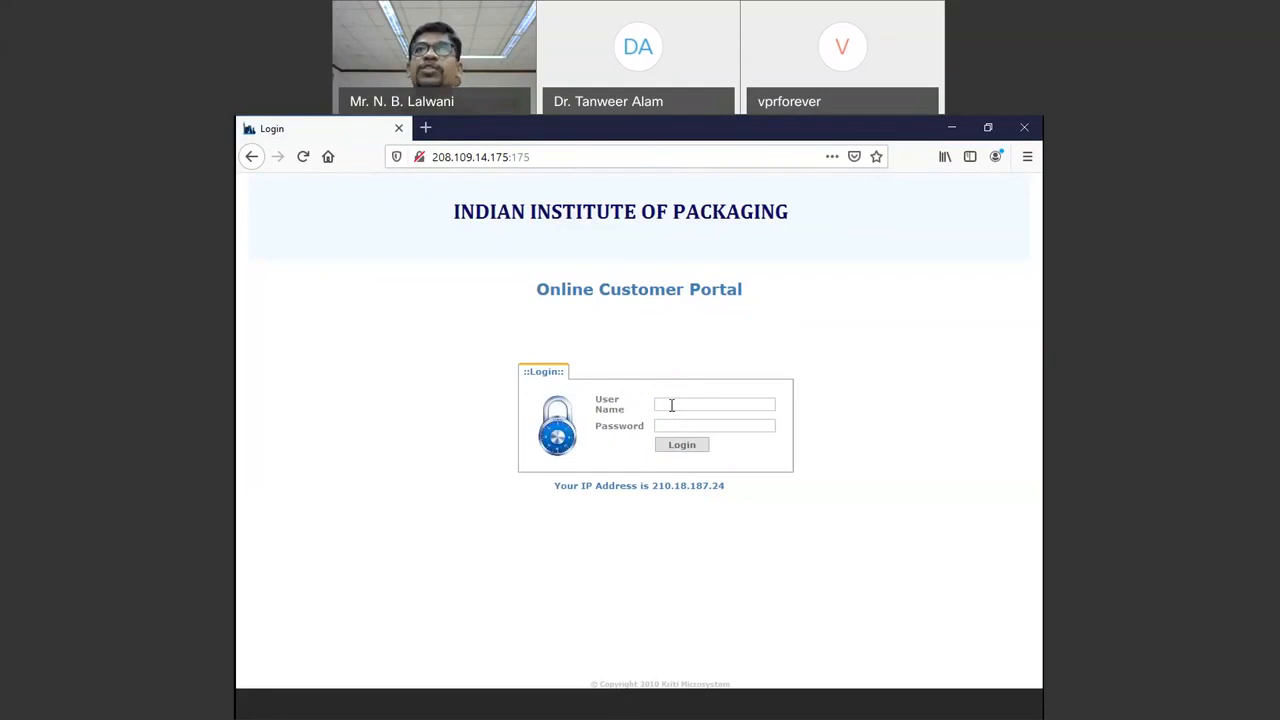
Step: Log in with the account's user name and password, declining Firefox's offer to save the login
left_click(671, 405)
type("moder")
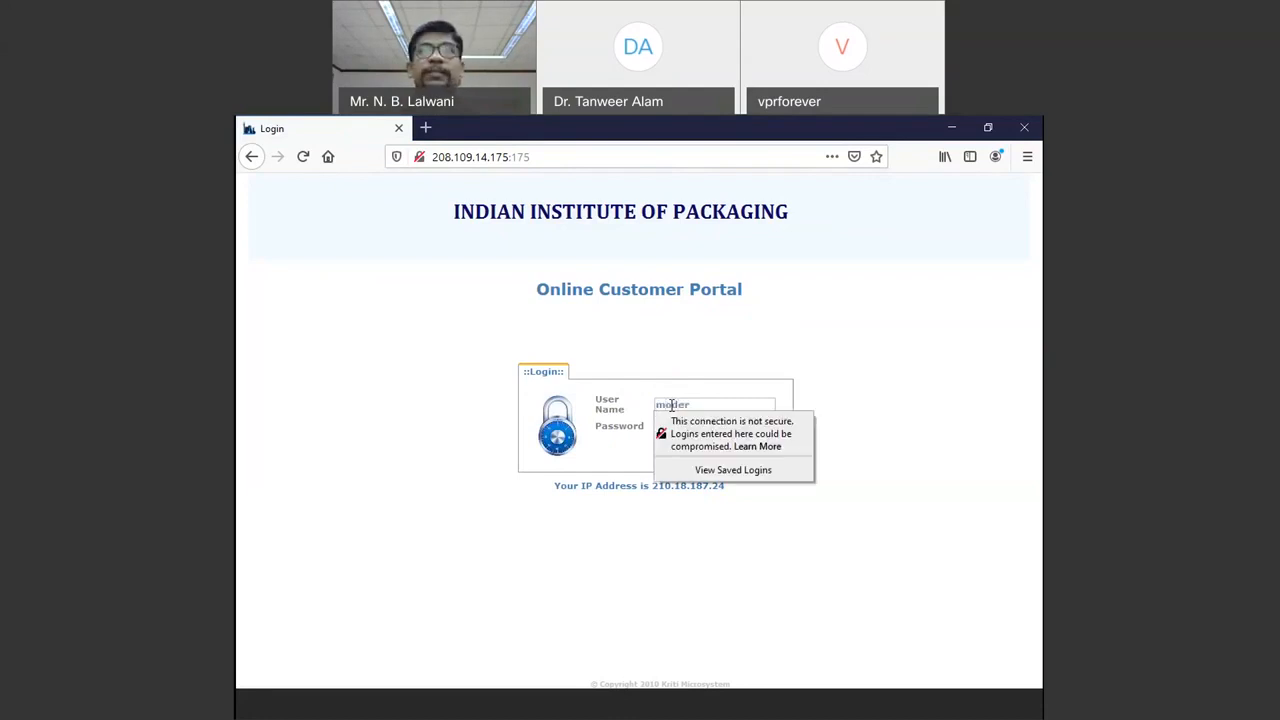
type("n")
key("Tab")
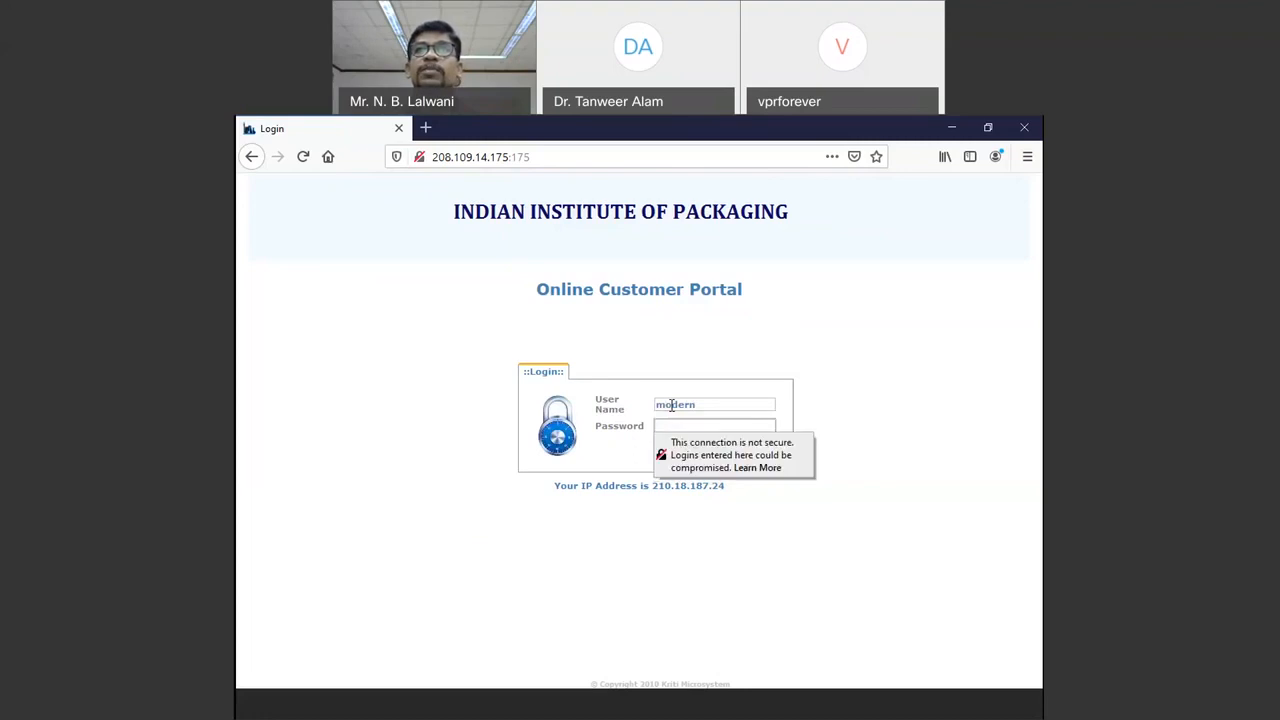
type("******")
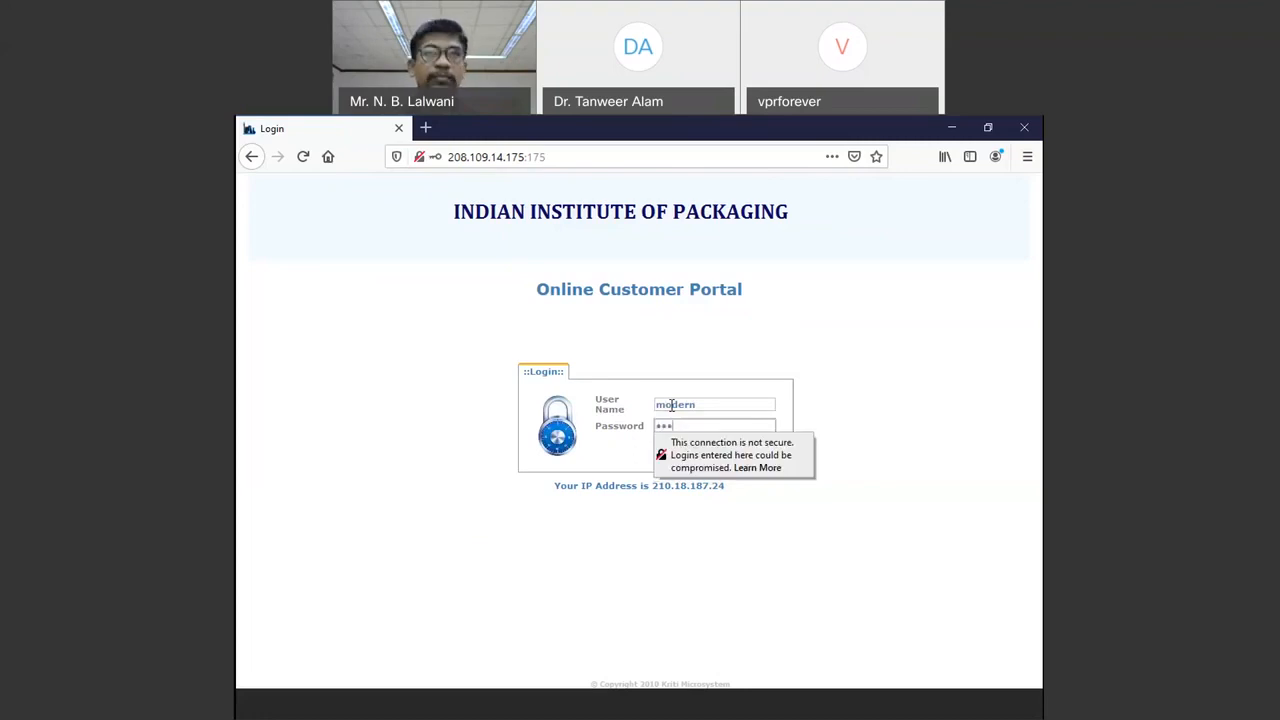
key("Return")
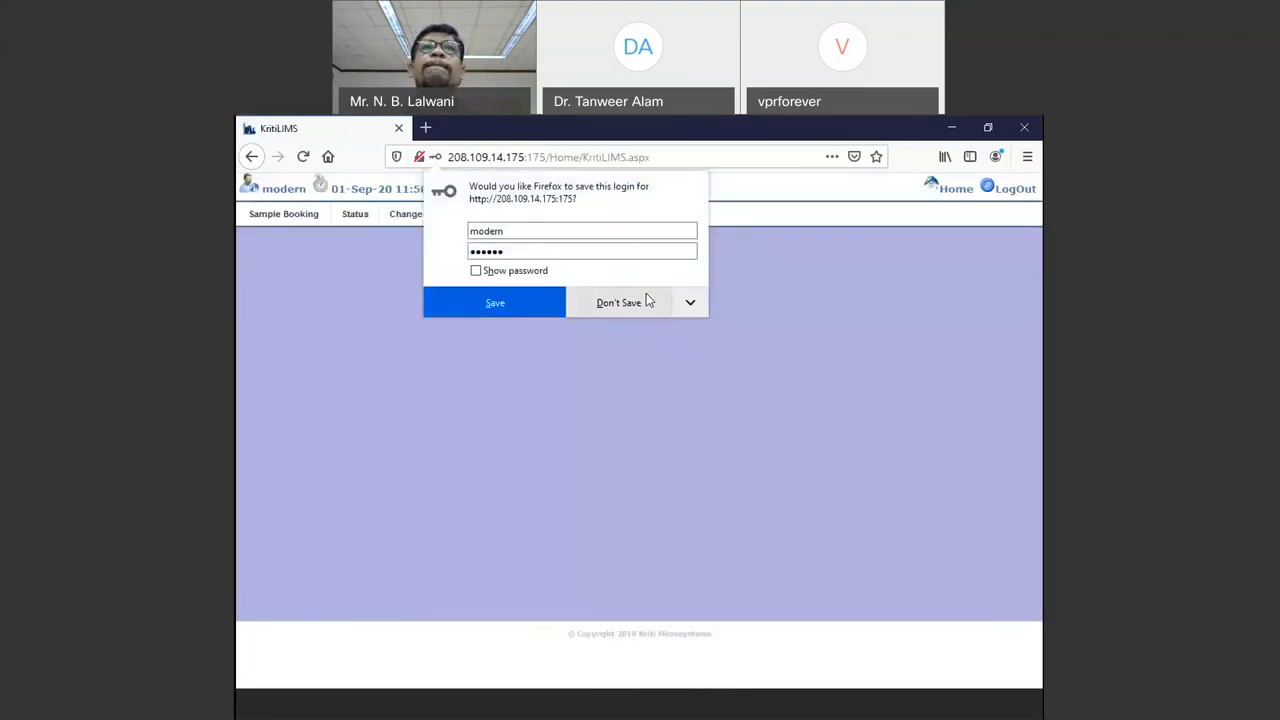
left_click(646, 298)
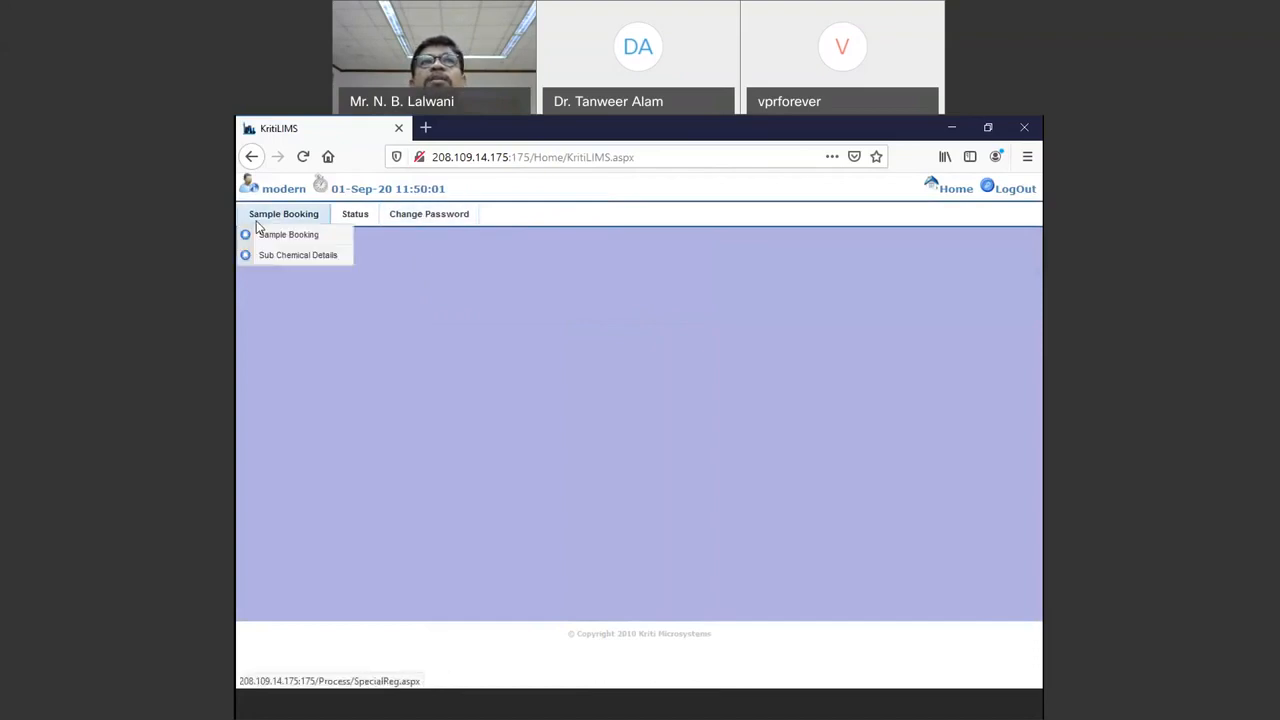
Step: Open Sample Booking > Sample Booking to bring up the New Booking registration form
mouse_move(360, 220)
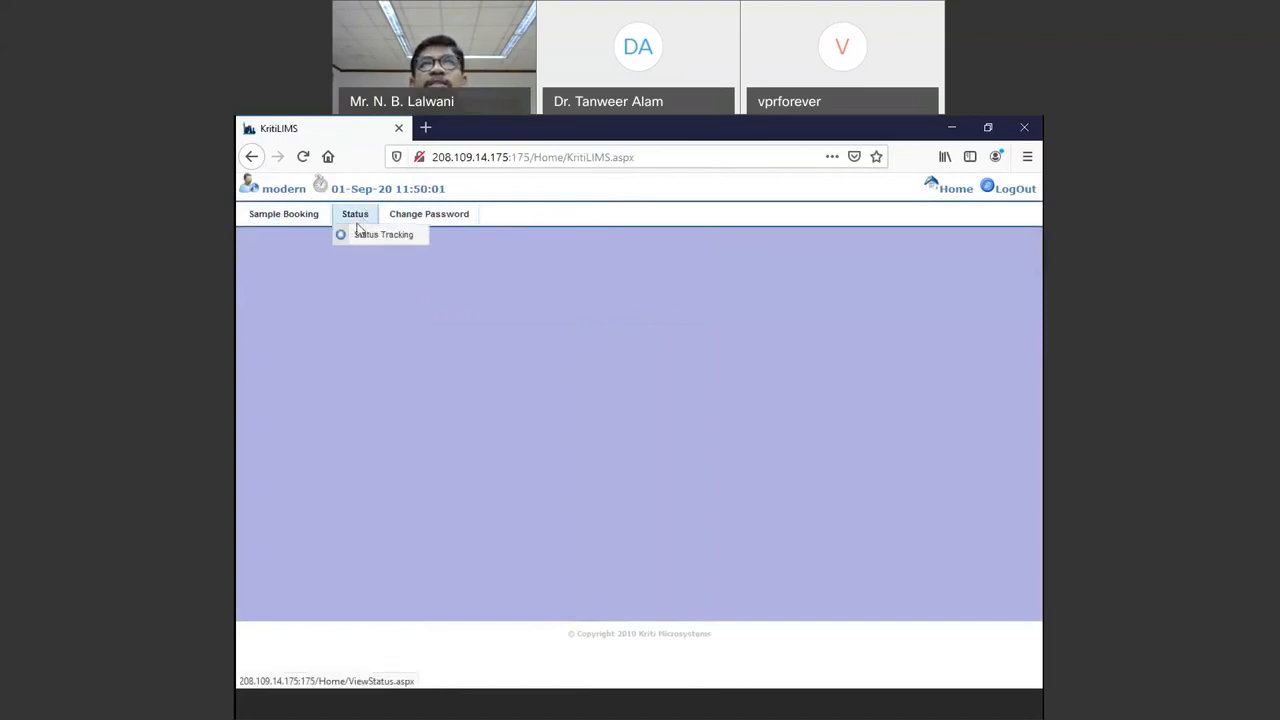
mouse_move(285, 223)
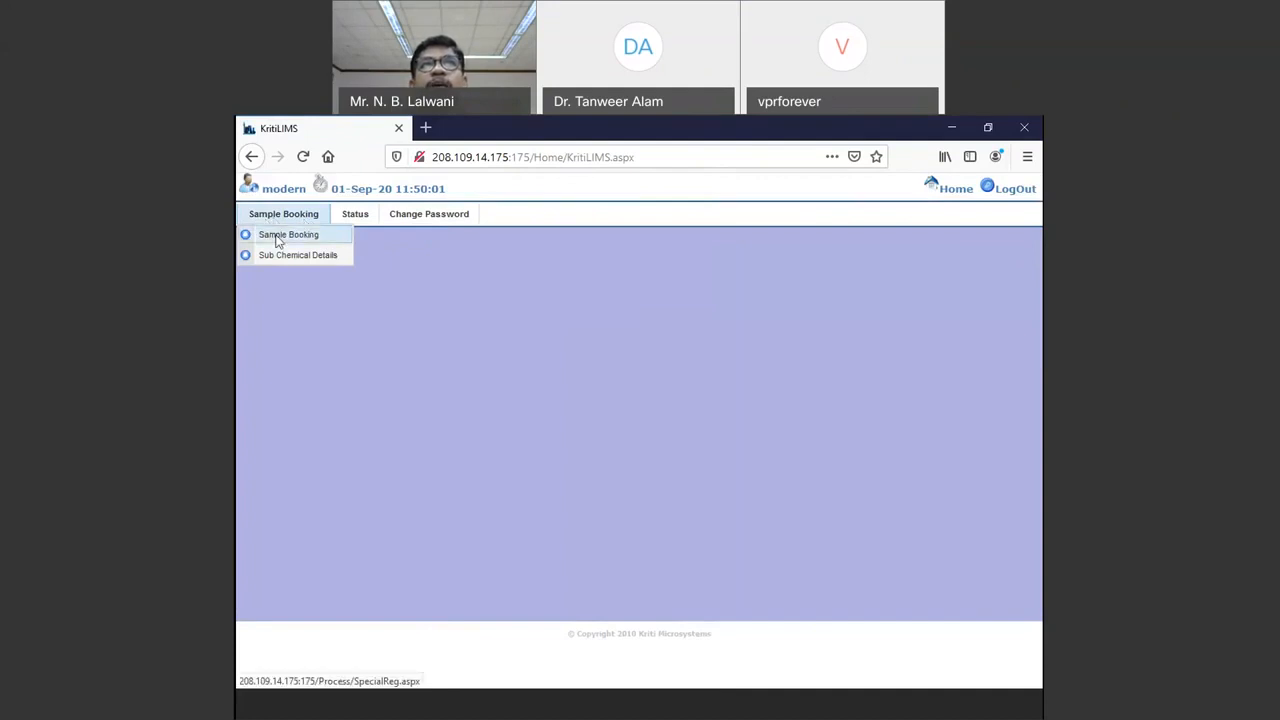
left_click(277, 240)
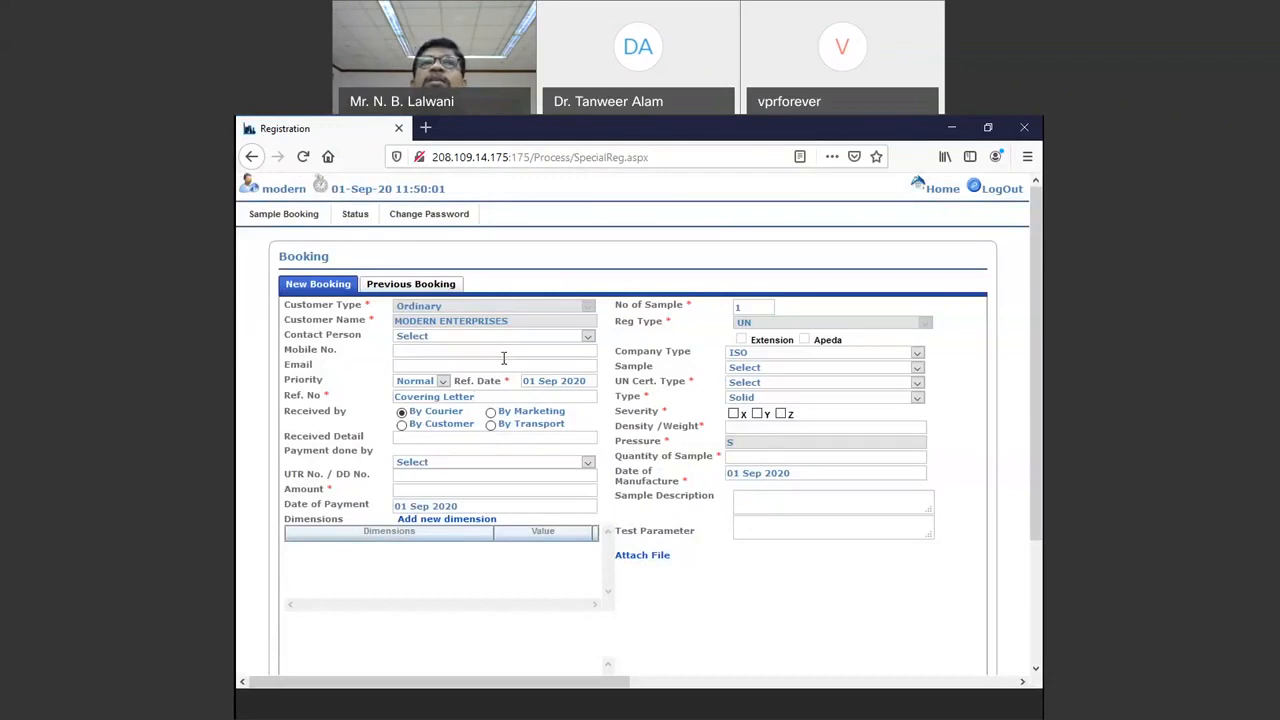
Step: Choose the company's contact person in the Contact Person list
left_click(446, 340)
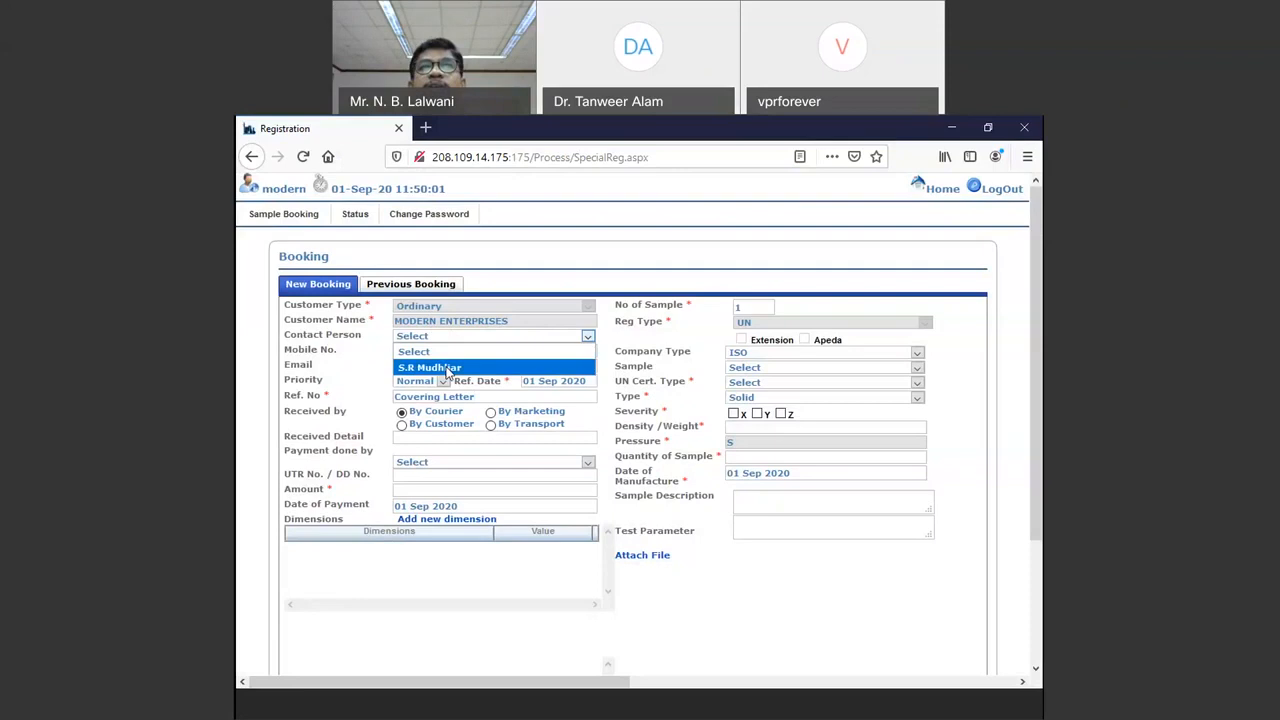
left_click(447, 368)
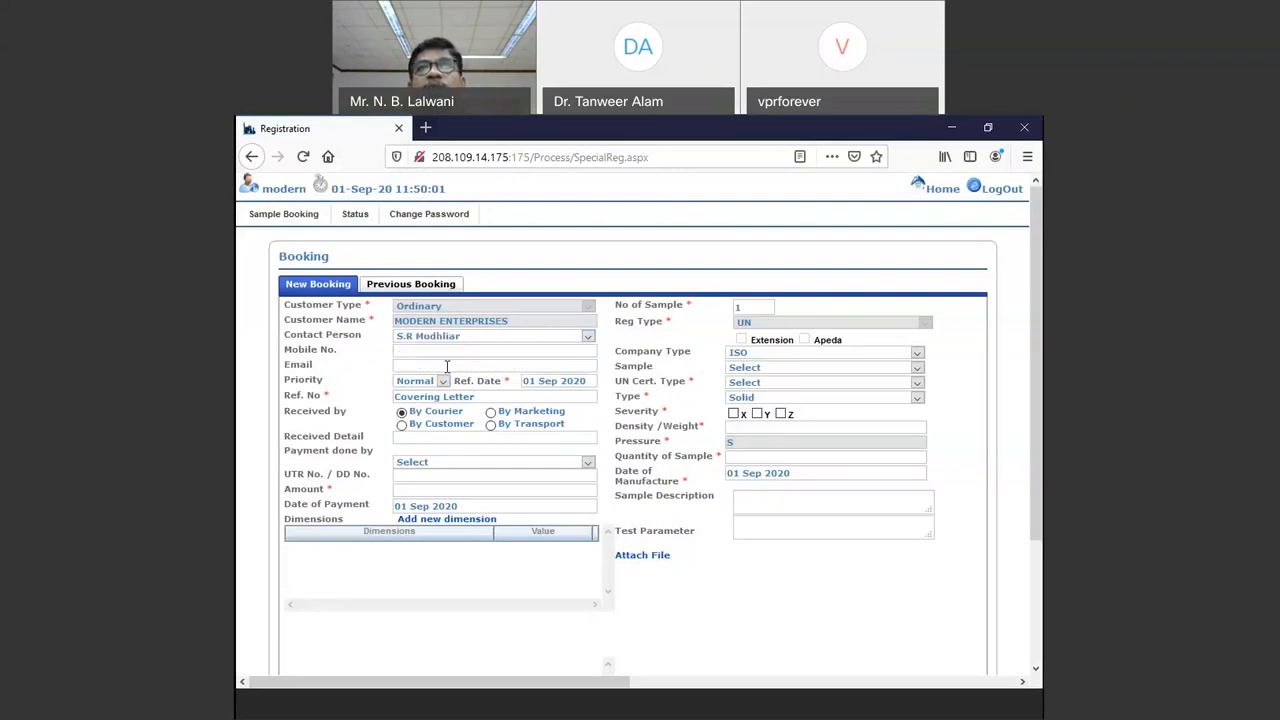
left_click(485, 340)
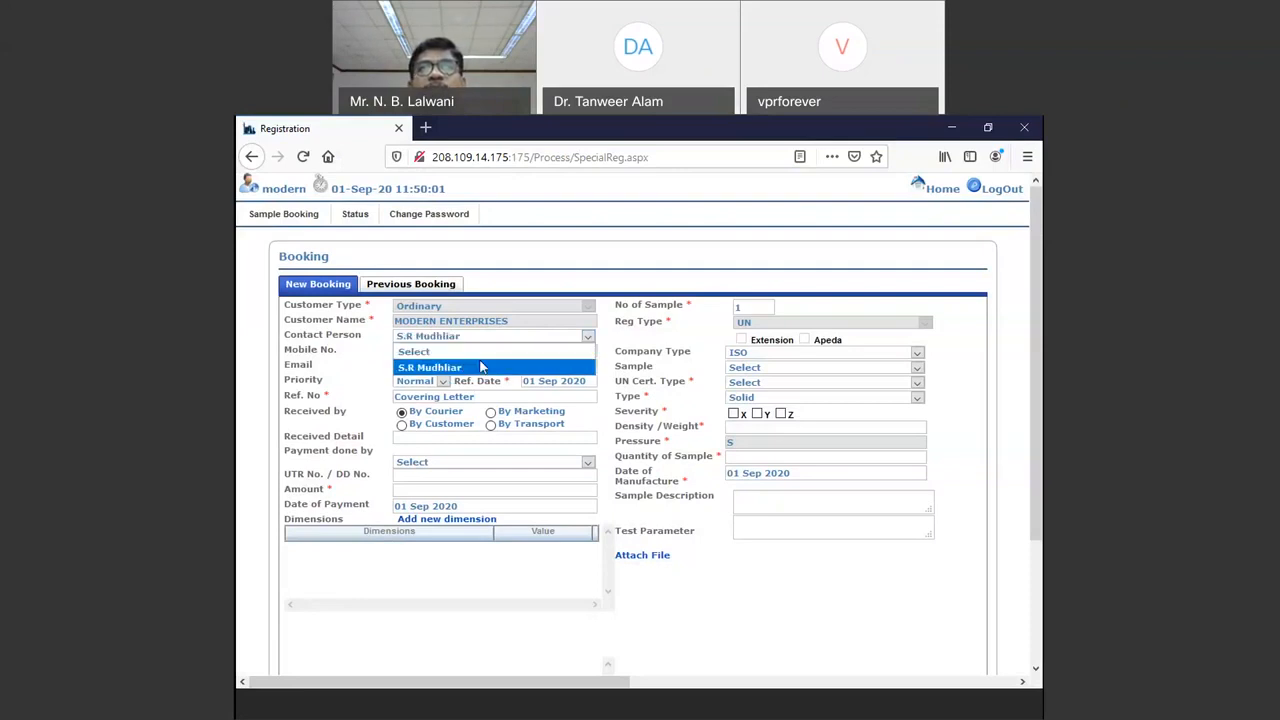
left_click(479, 368)
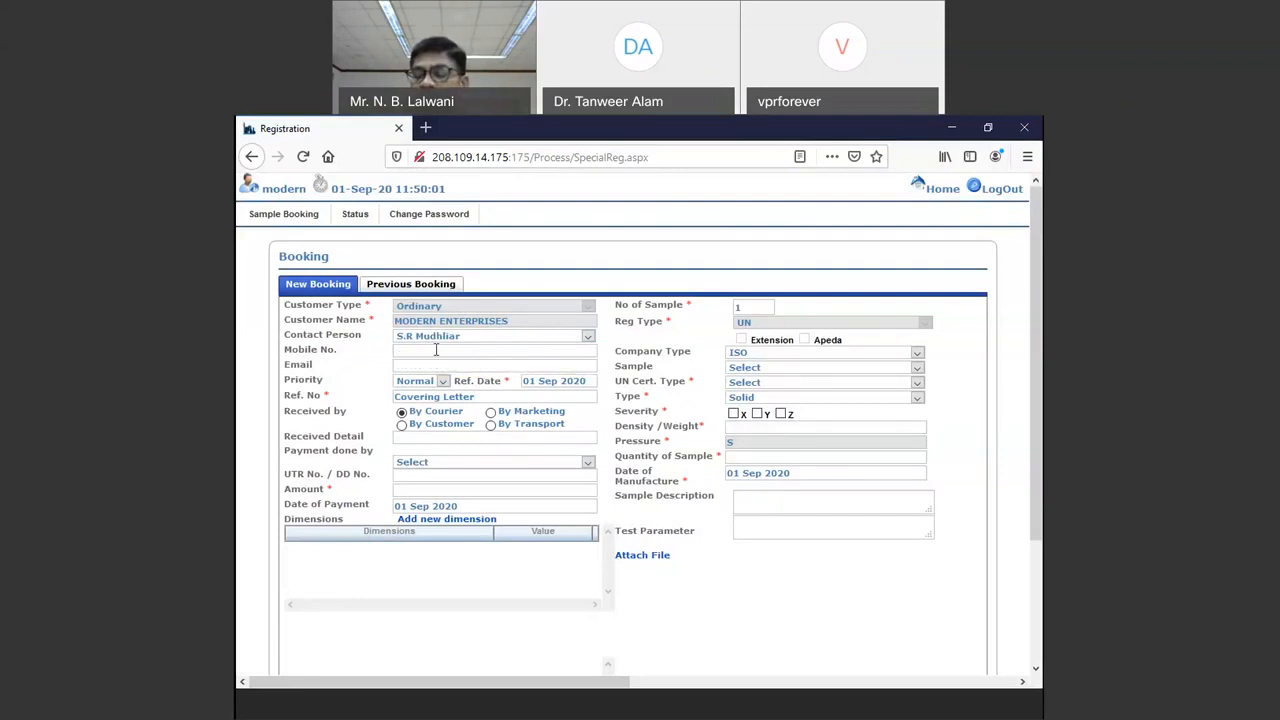
Step: Enter the contact's mobile number and e-mail address
left_click(436, 350)
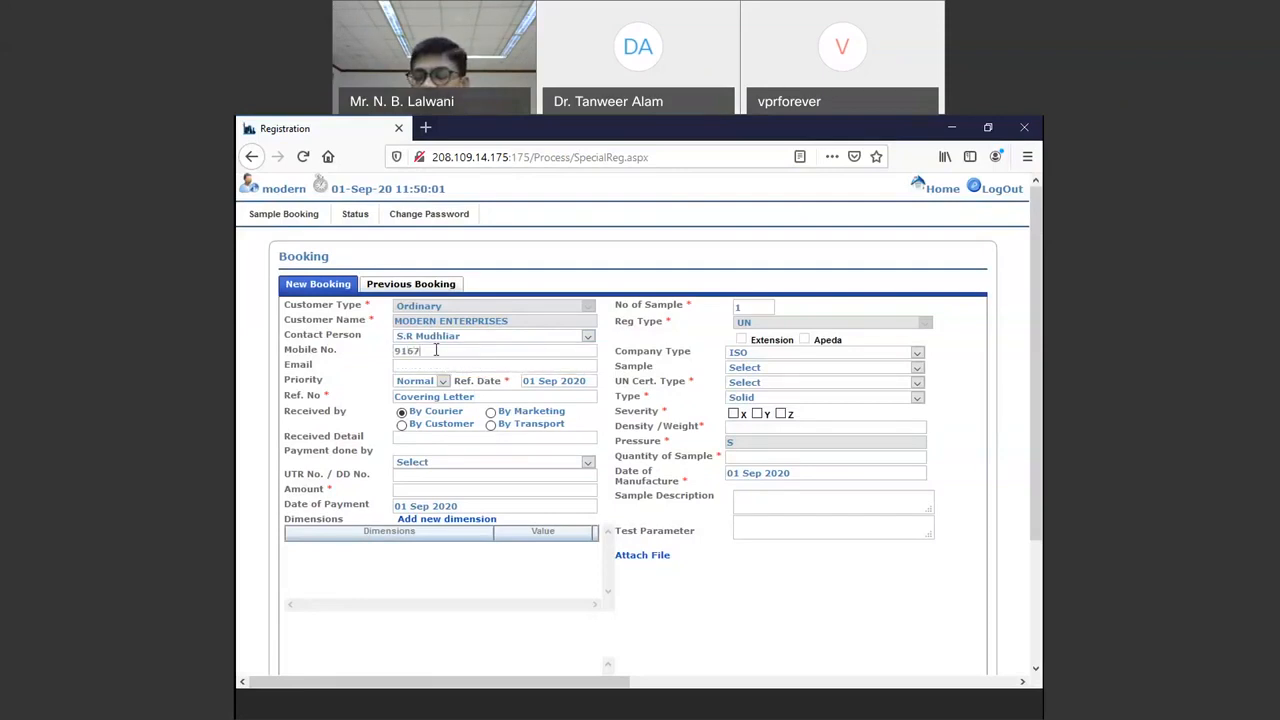
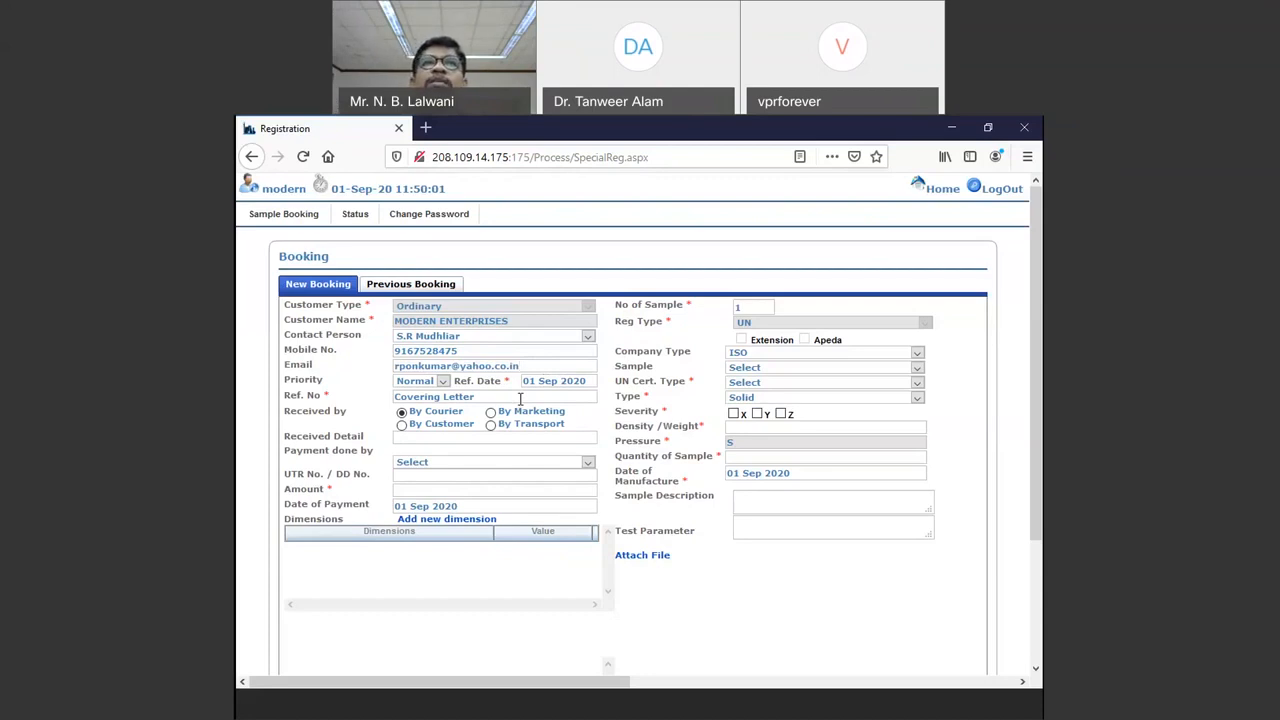
Step: Replace the Covering Letter reference with ME/2019-2020/ and show the payment method choices
left_click_drag(493, 399, 387, 413)
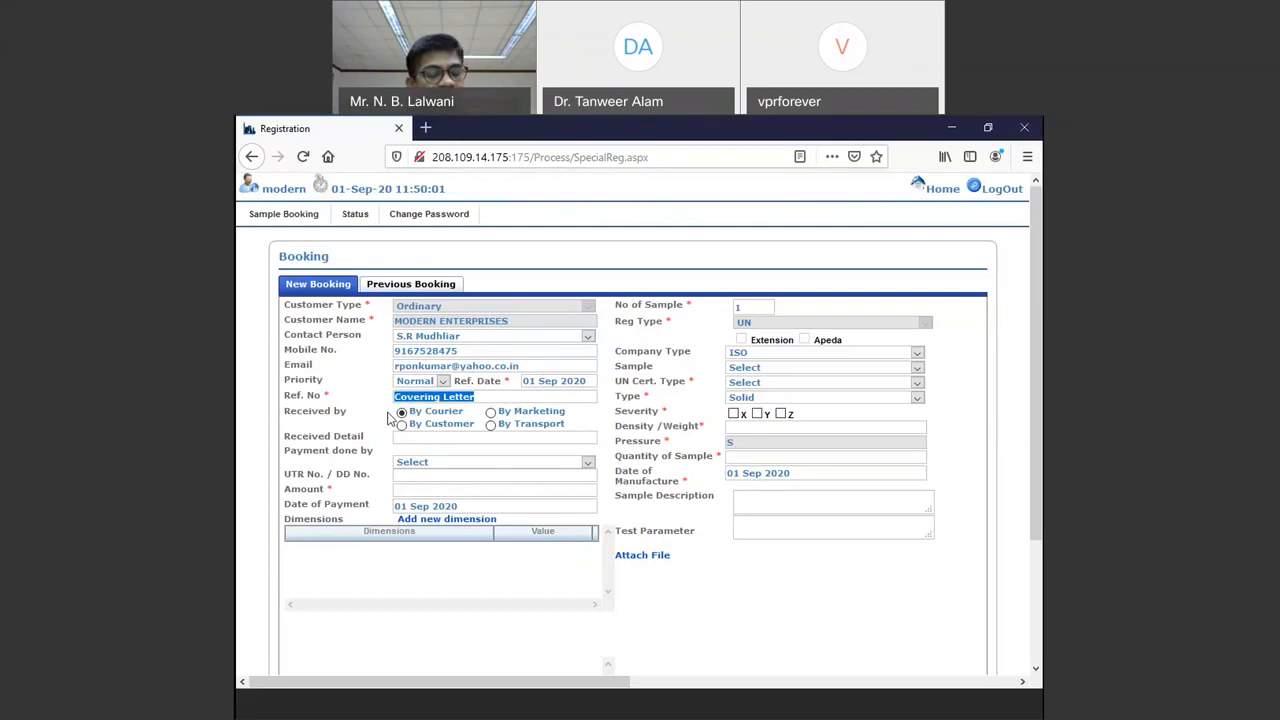
type("ME/")
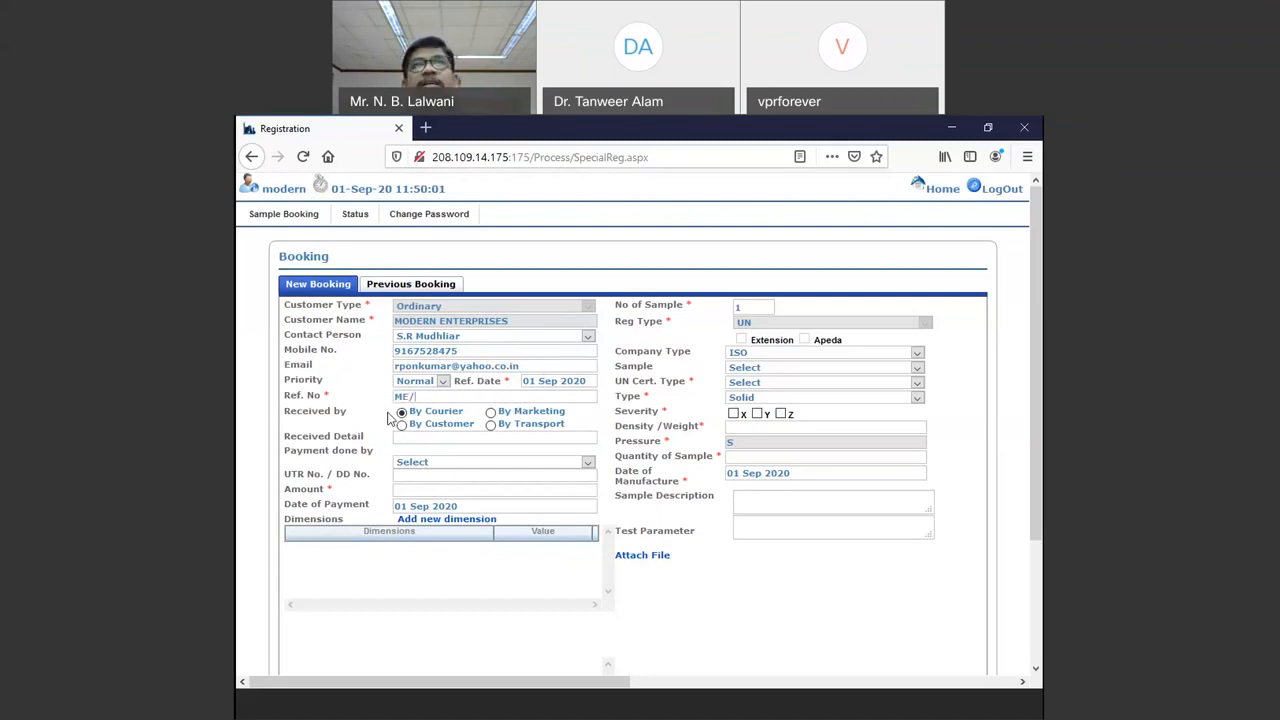
type("2019-2020/")
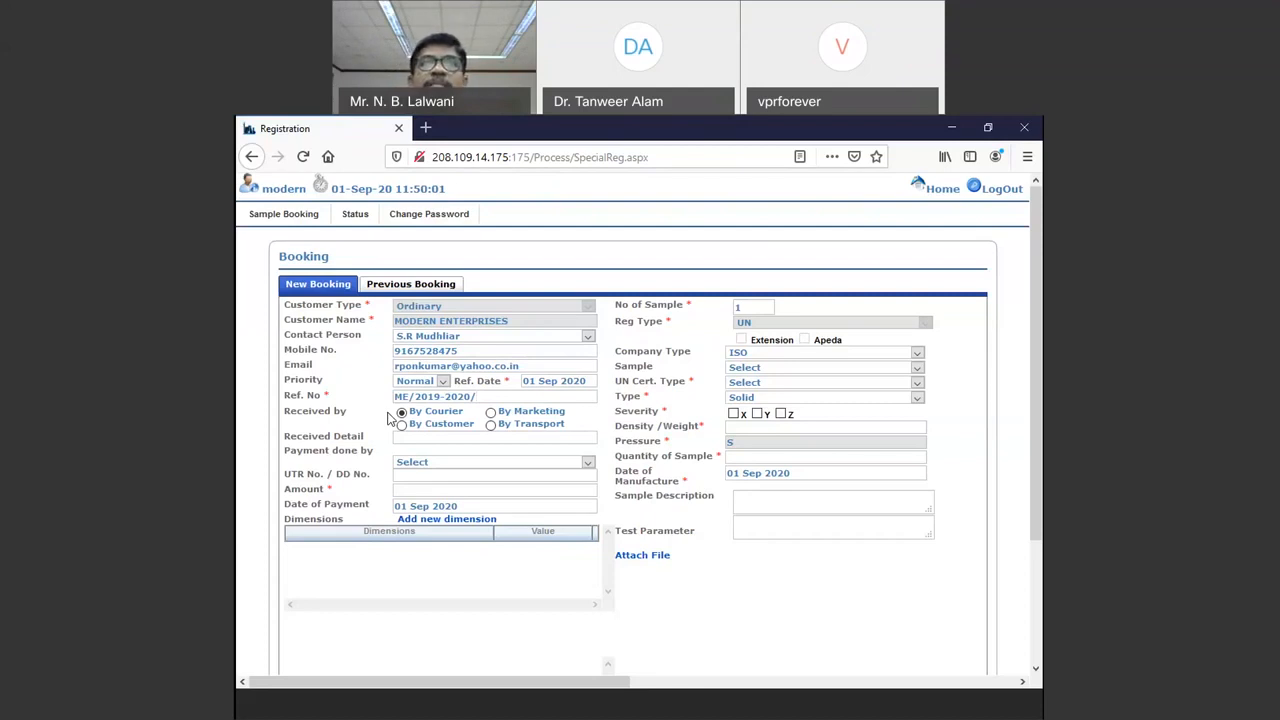
left_click_drag(478, 397, 382, 406)
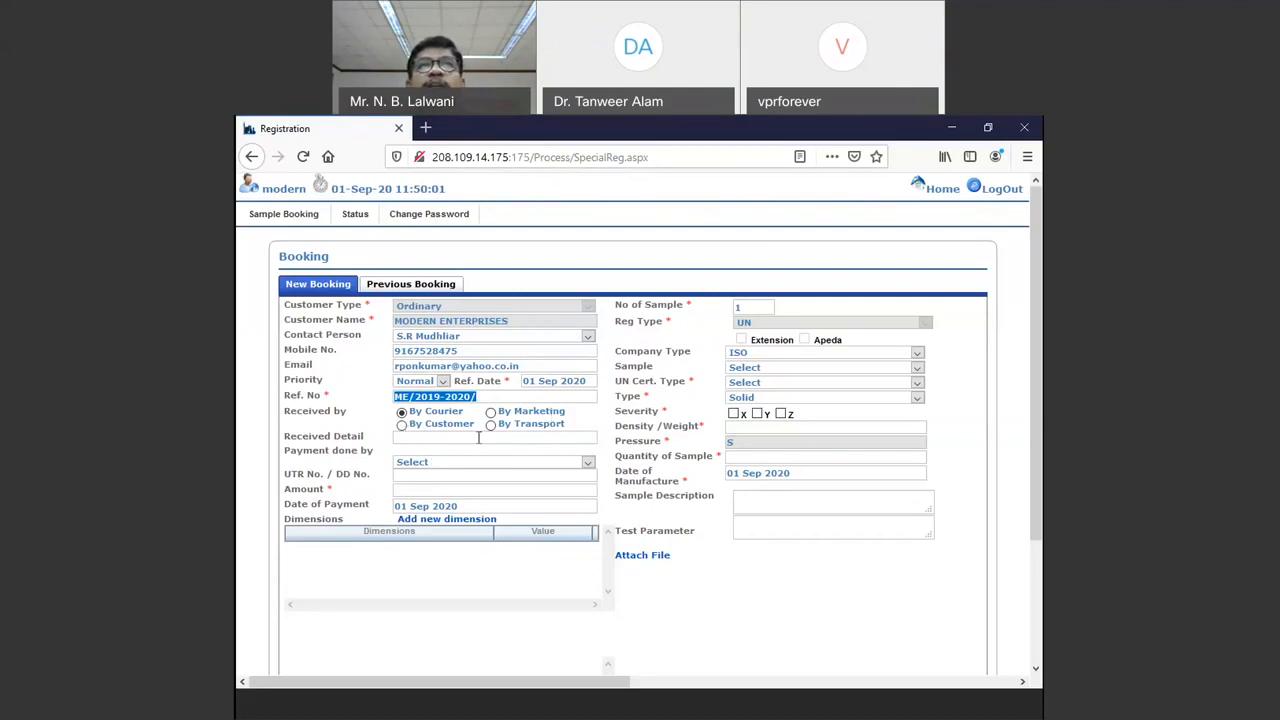
left_click(427, 462)
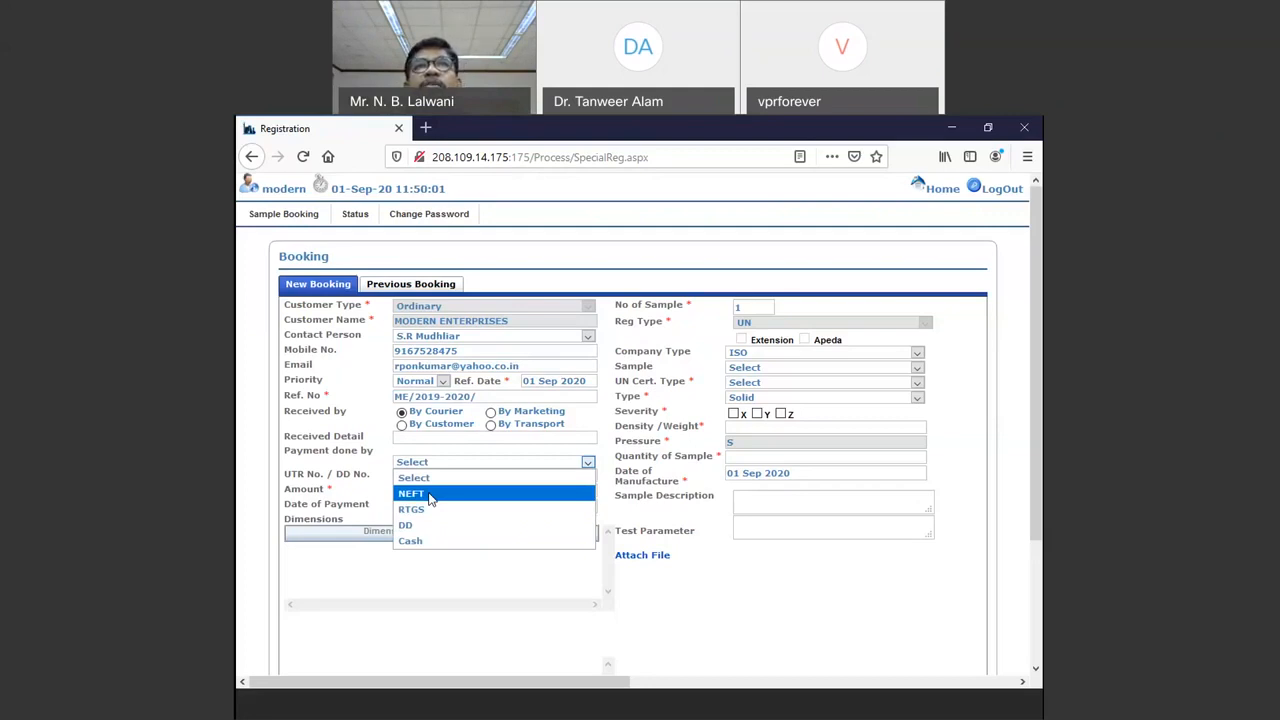
Step: Pay by NEFT with the UTR number, amount 15163 and payment date 1 September 2020
left_click(430, 498)
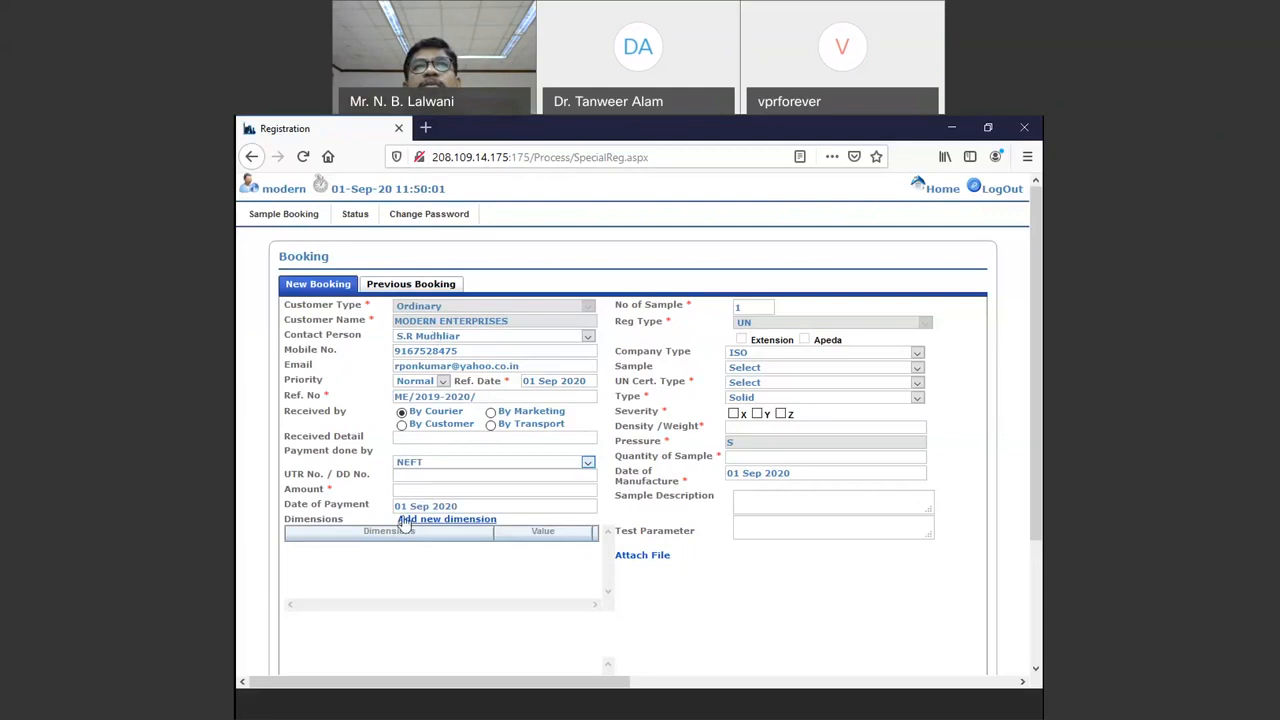
left_click(459, 477)
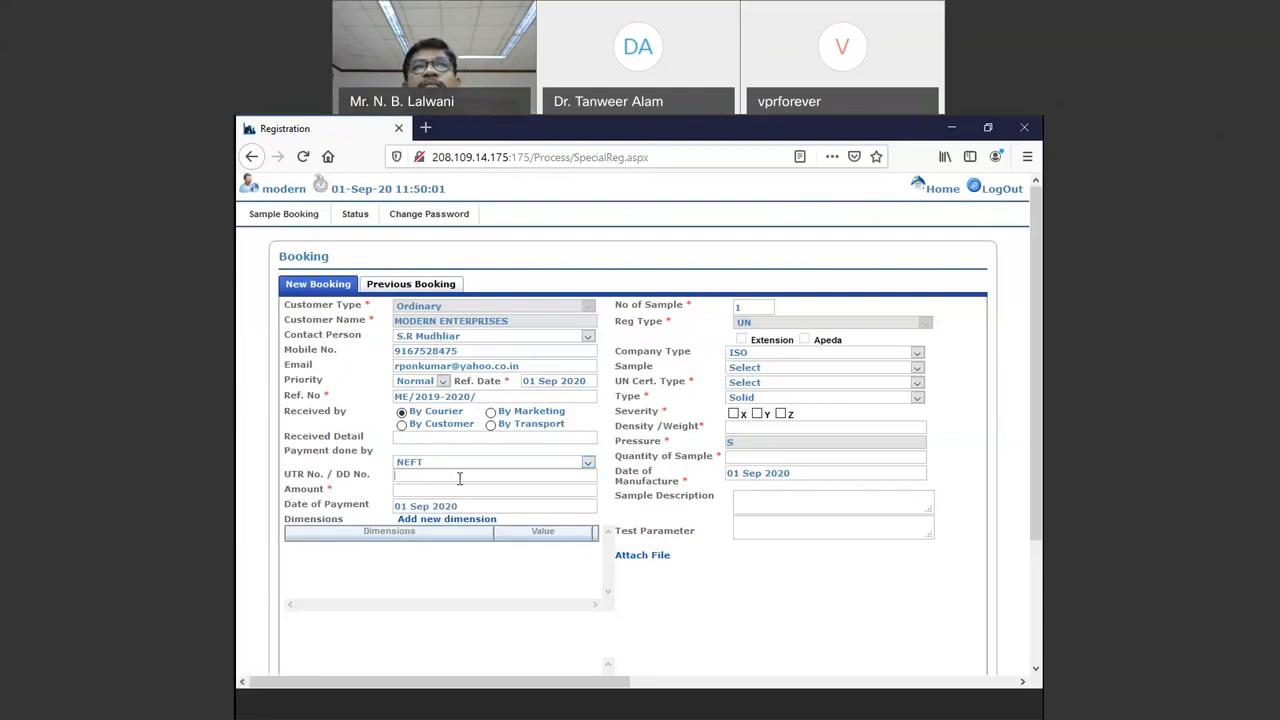
type("UTR")
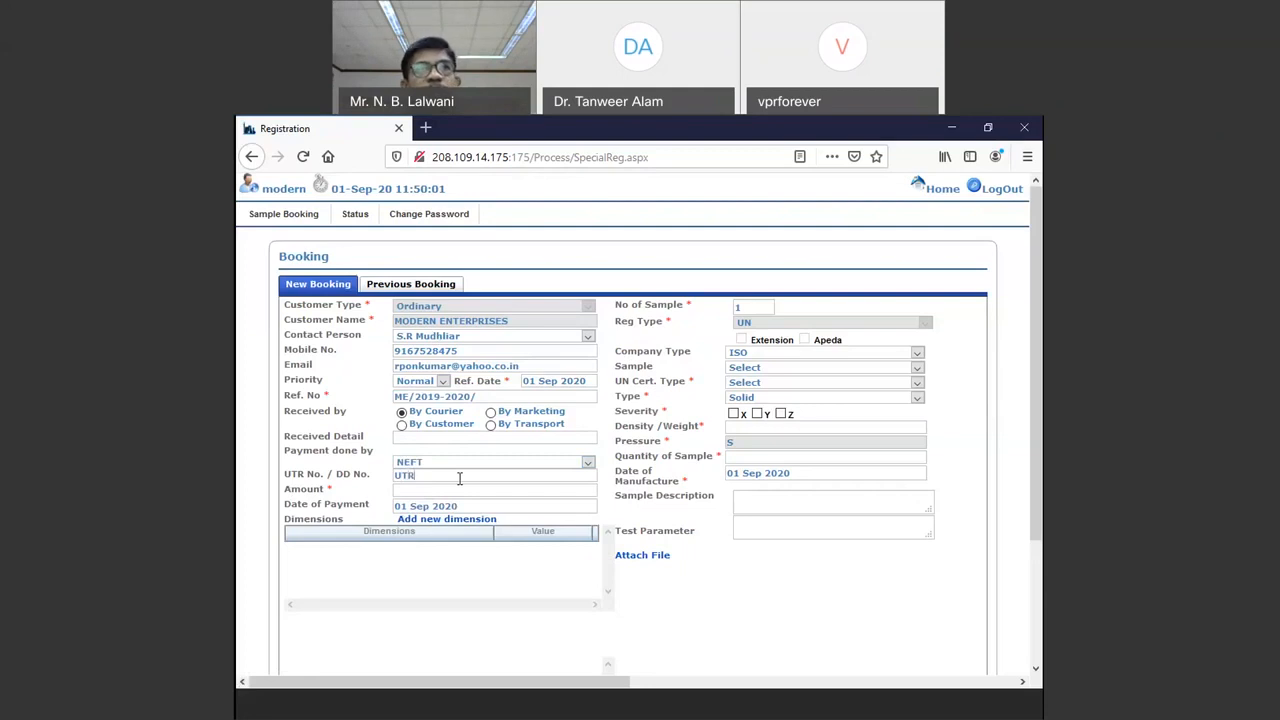
type("No")
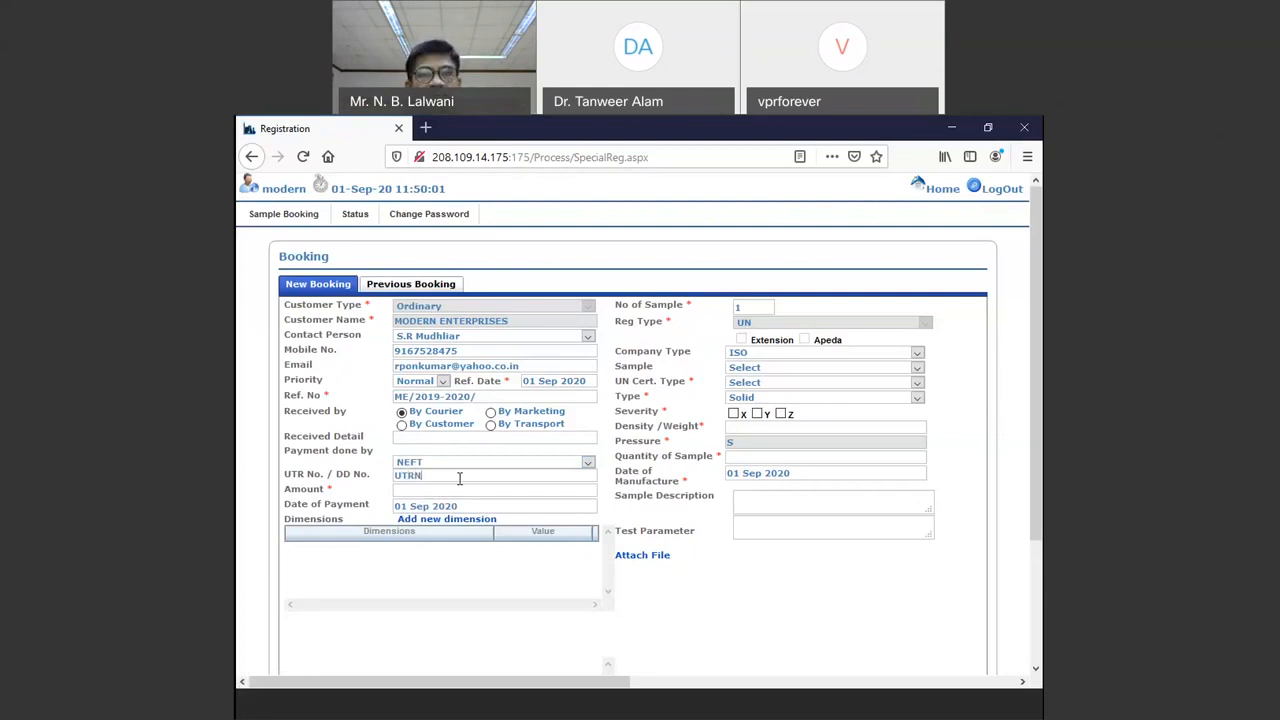
key("BackSpace")
key("BackSpace")
key("BackSpace")
key("BackSpace")
key("BackSpace")
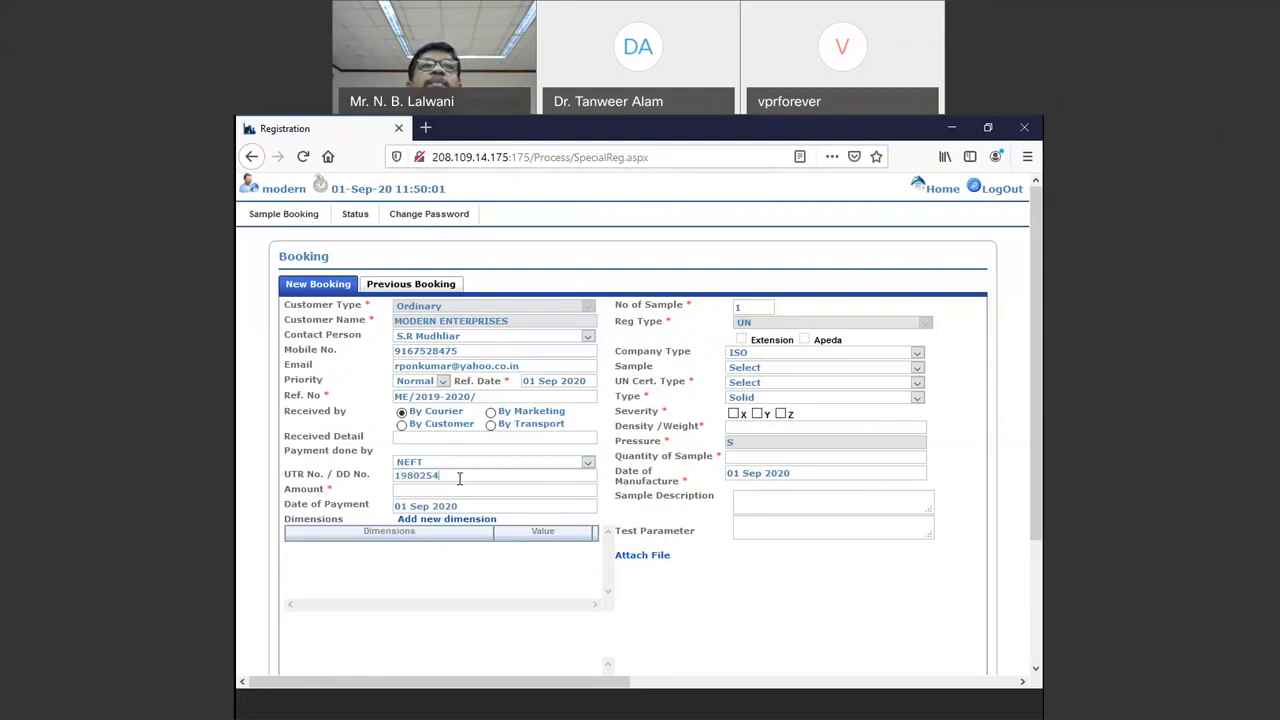
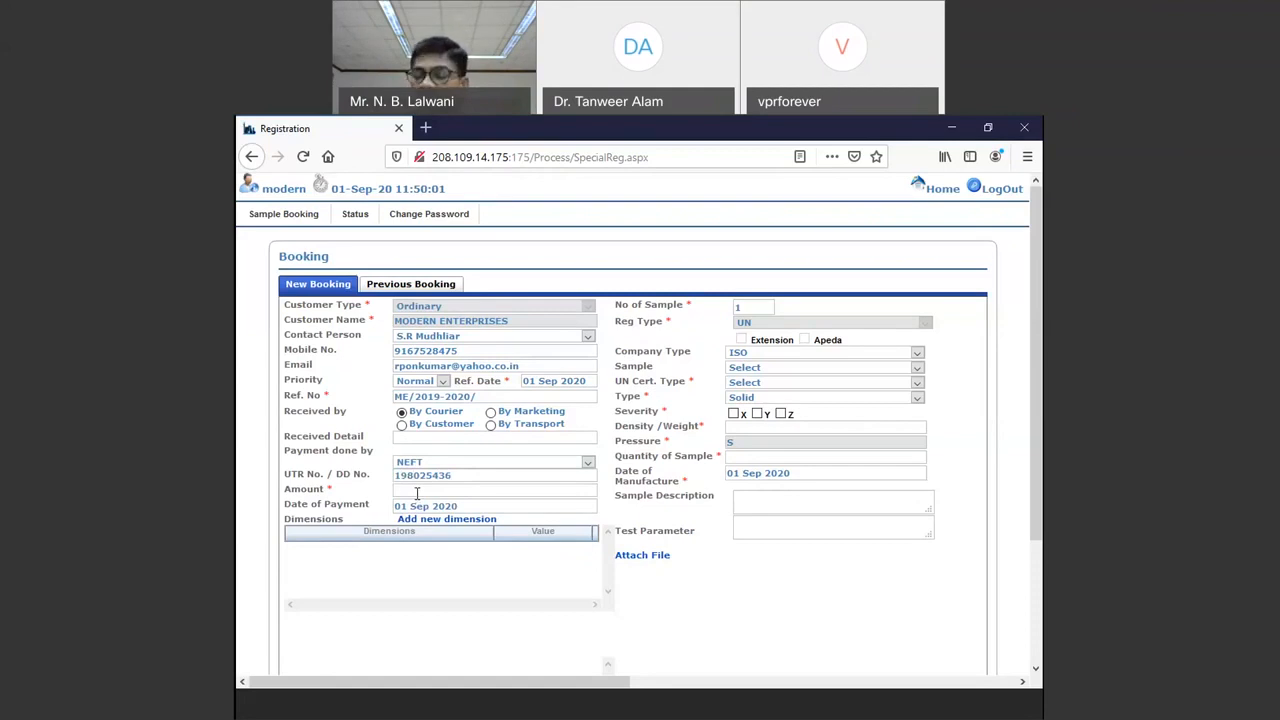
type("15153")
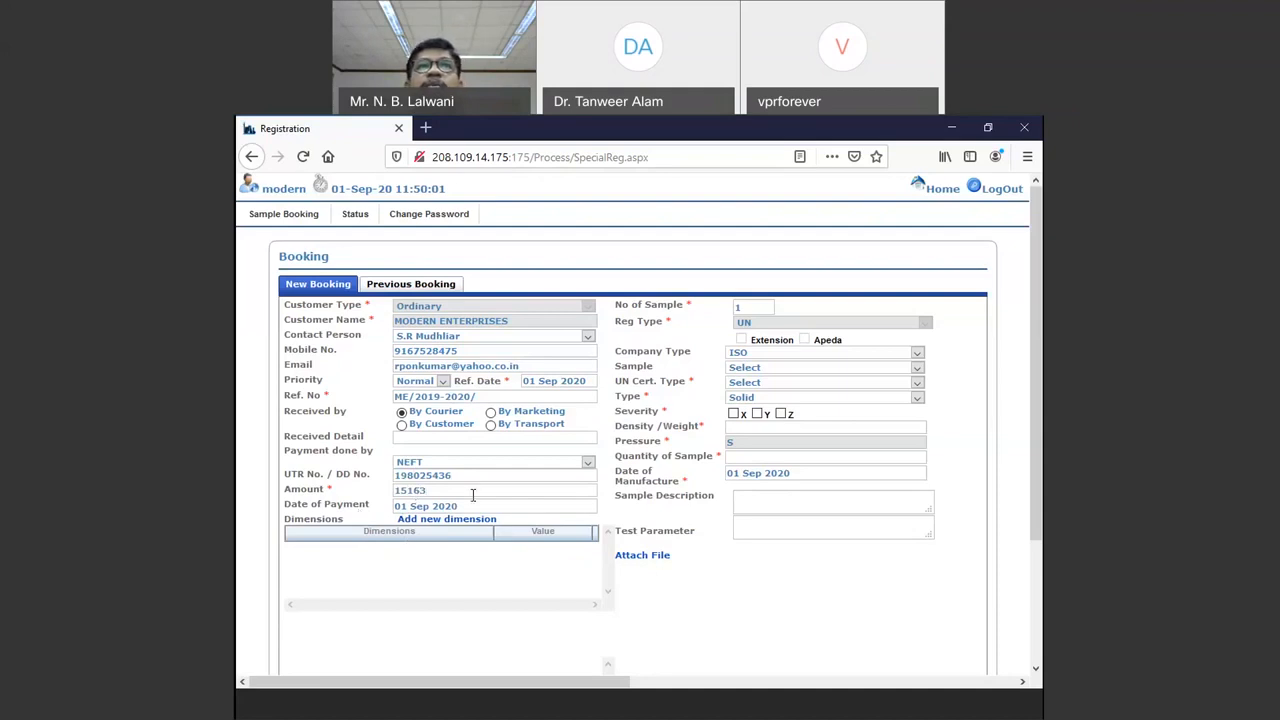
left_click(461, 506)
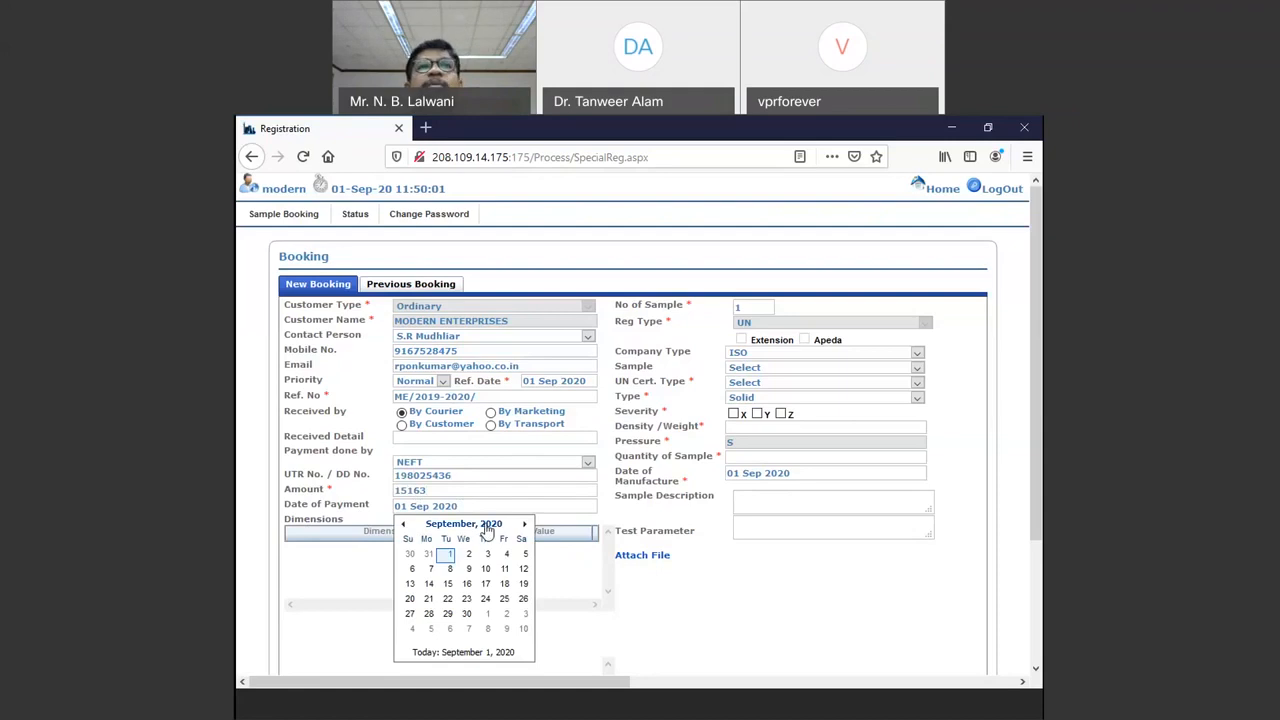
left_click(451, 561)
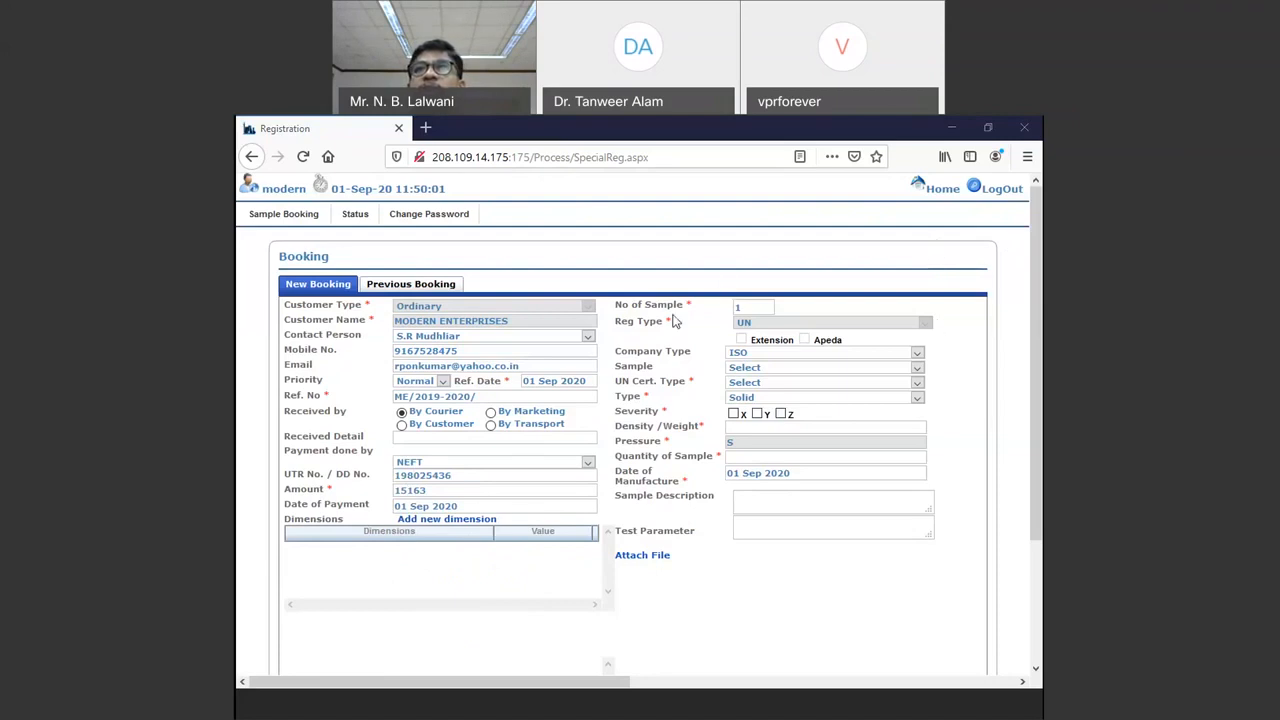
left_click(736, 307)
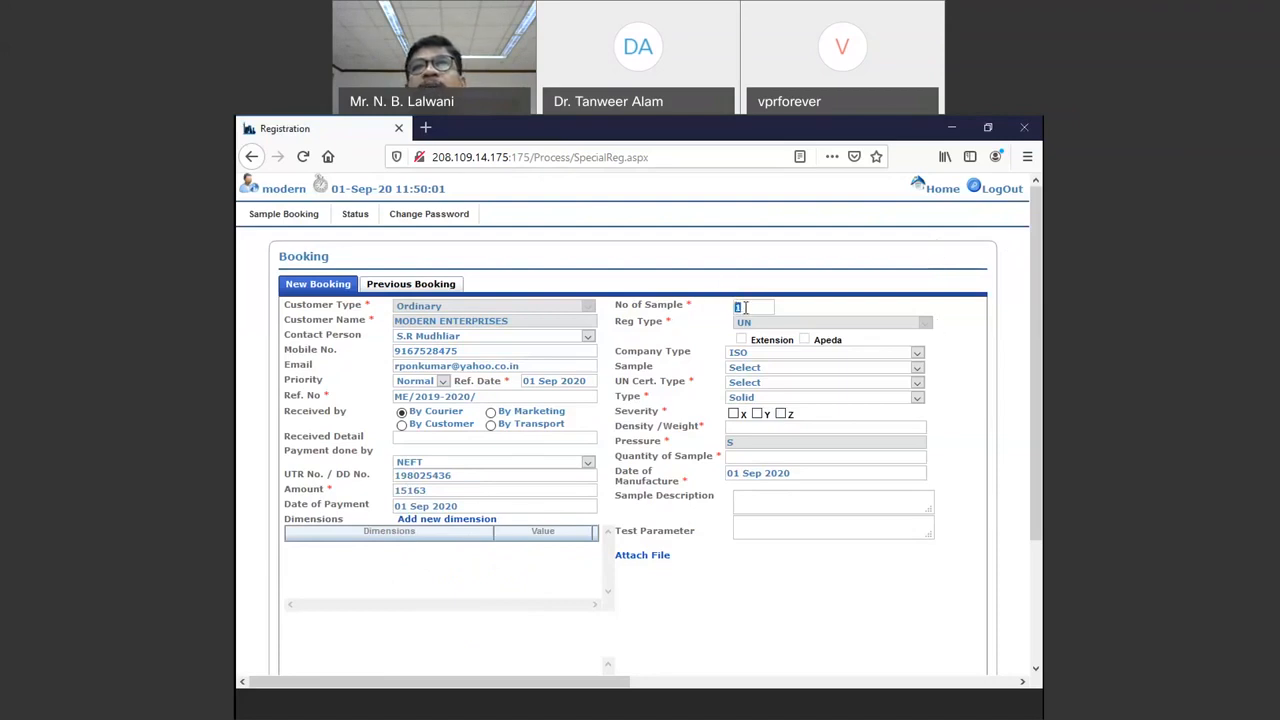
double_click(736, 307)
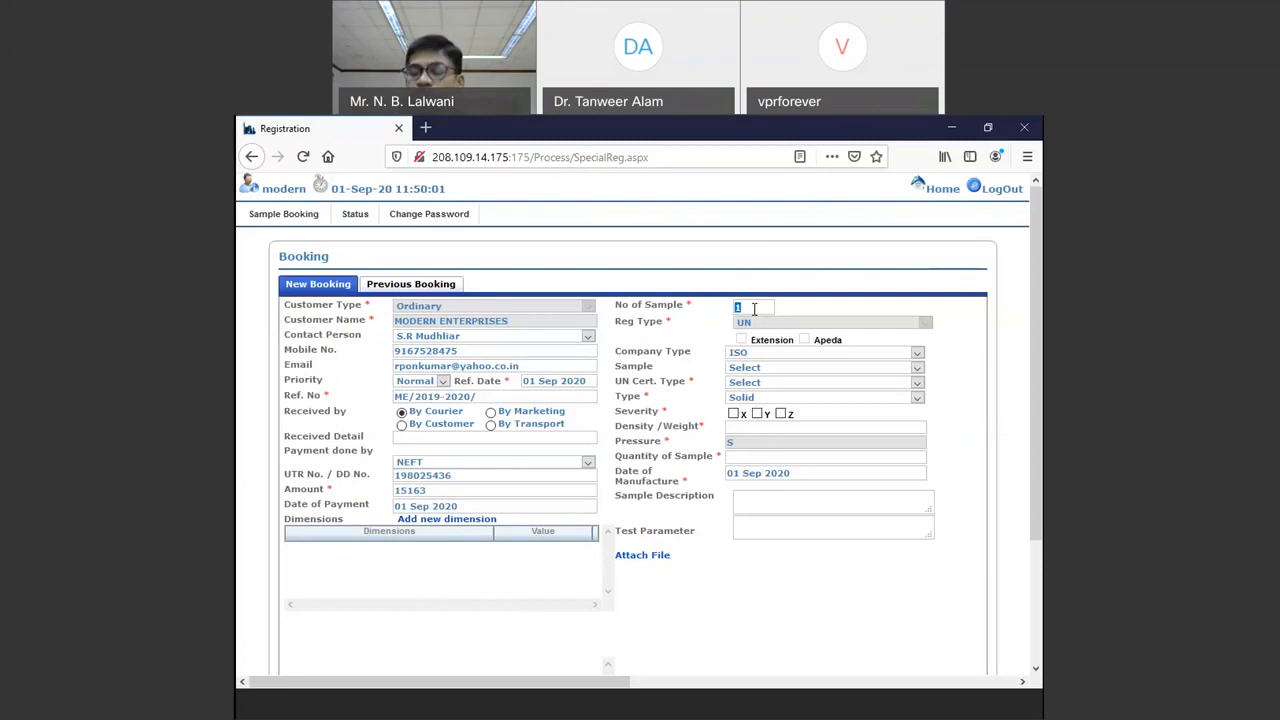
type("2")
type("1")
key("BackSpace")
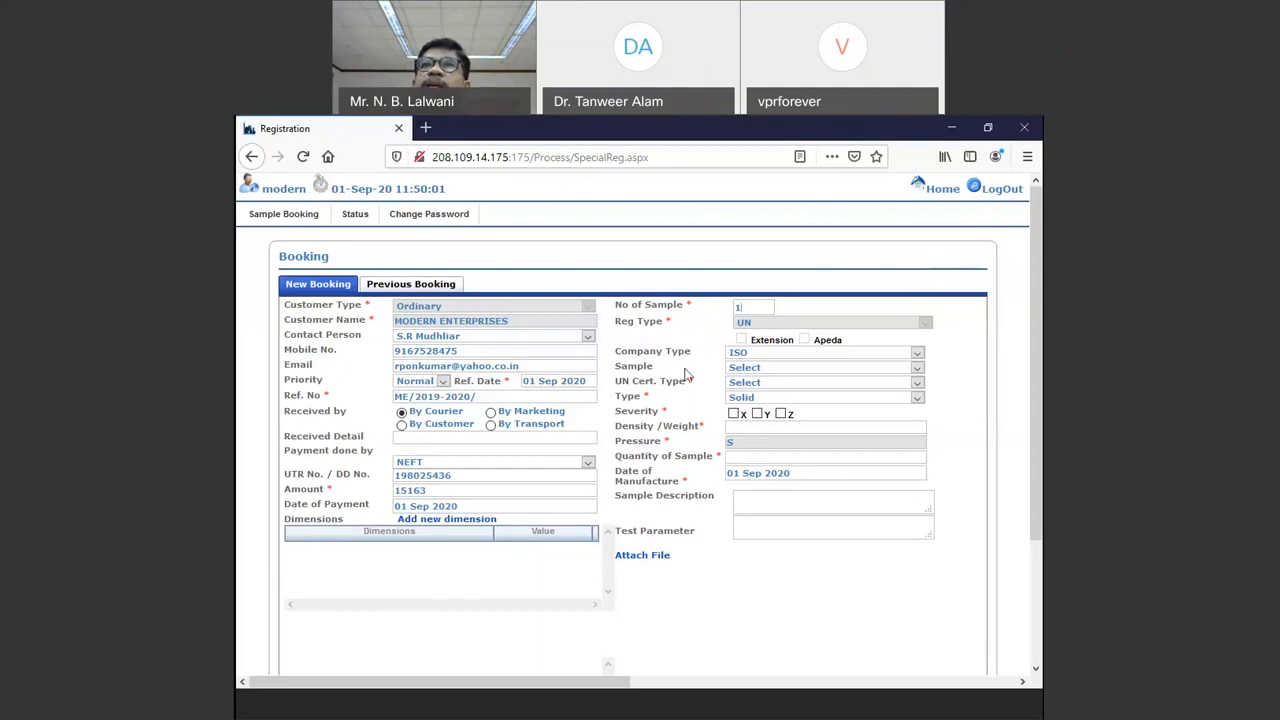
Step: Keep Company Type ISO and select sample 4G - Boxes Fibreboard by typing 4g
left_click(806, 355)
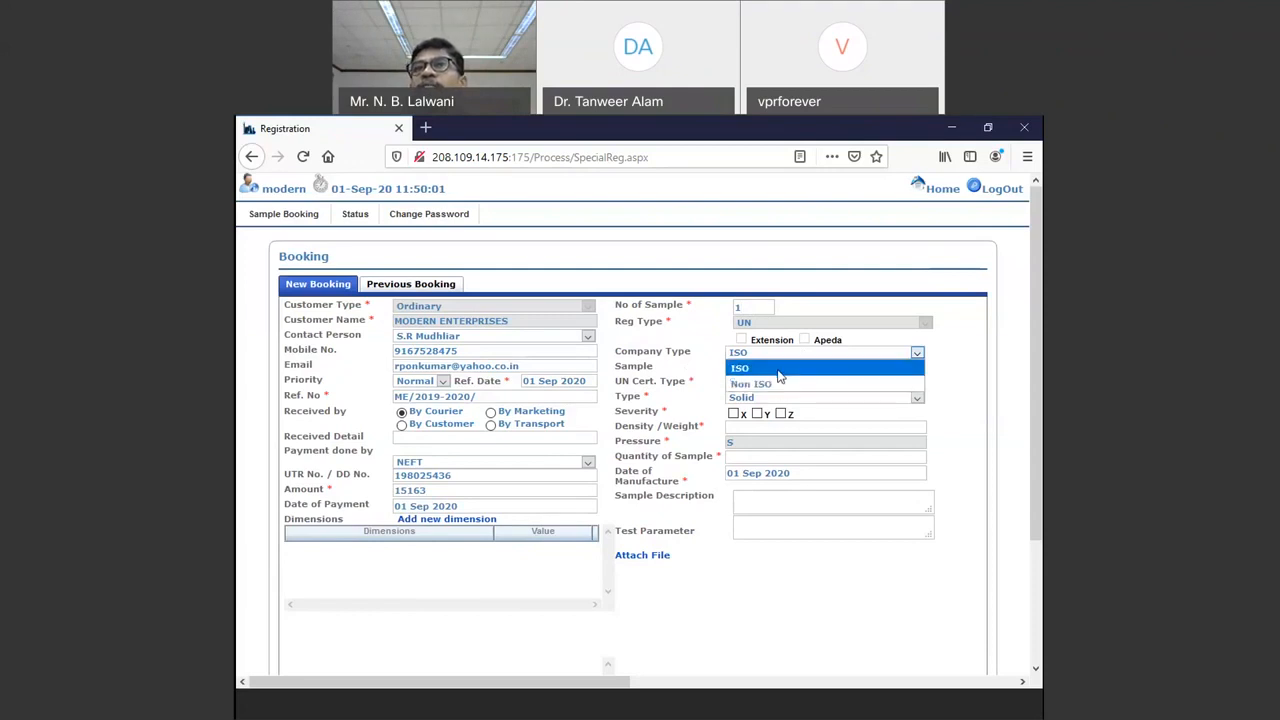
left_click(779, 374)
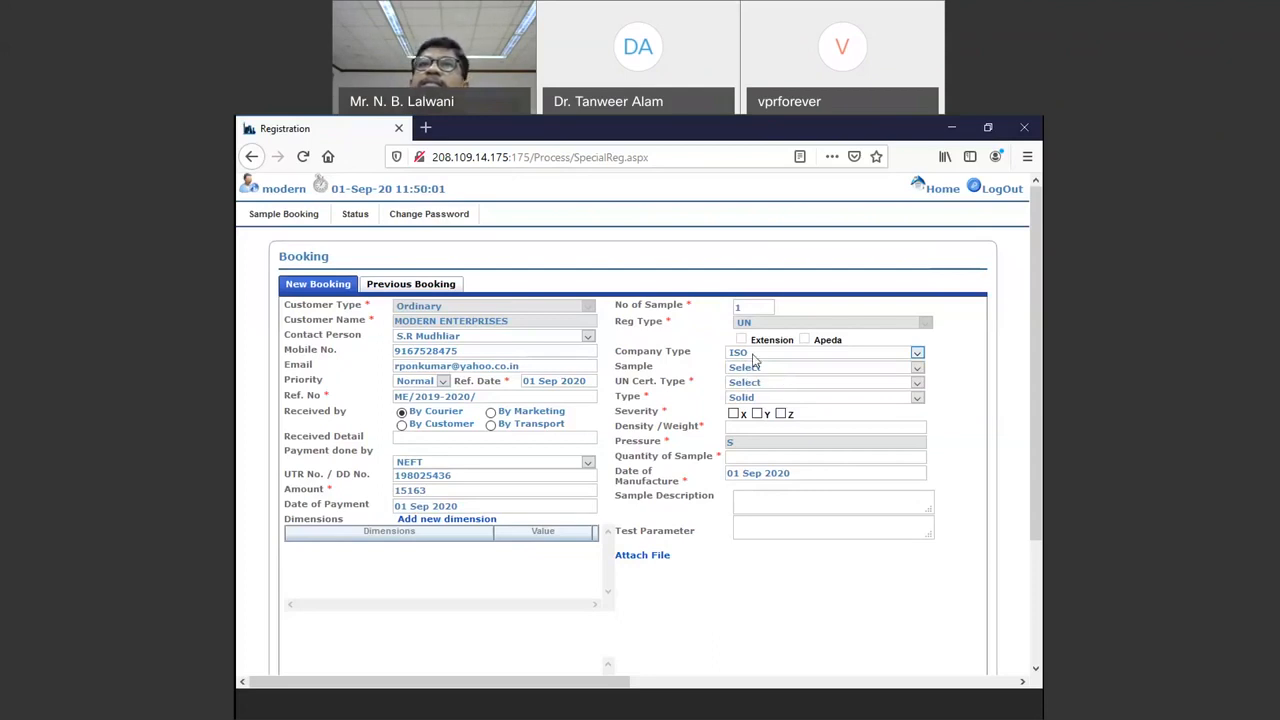
left_click(767, 366)
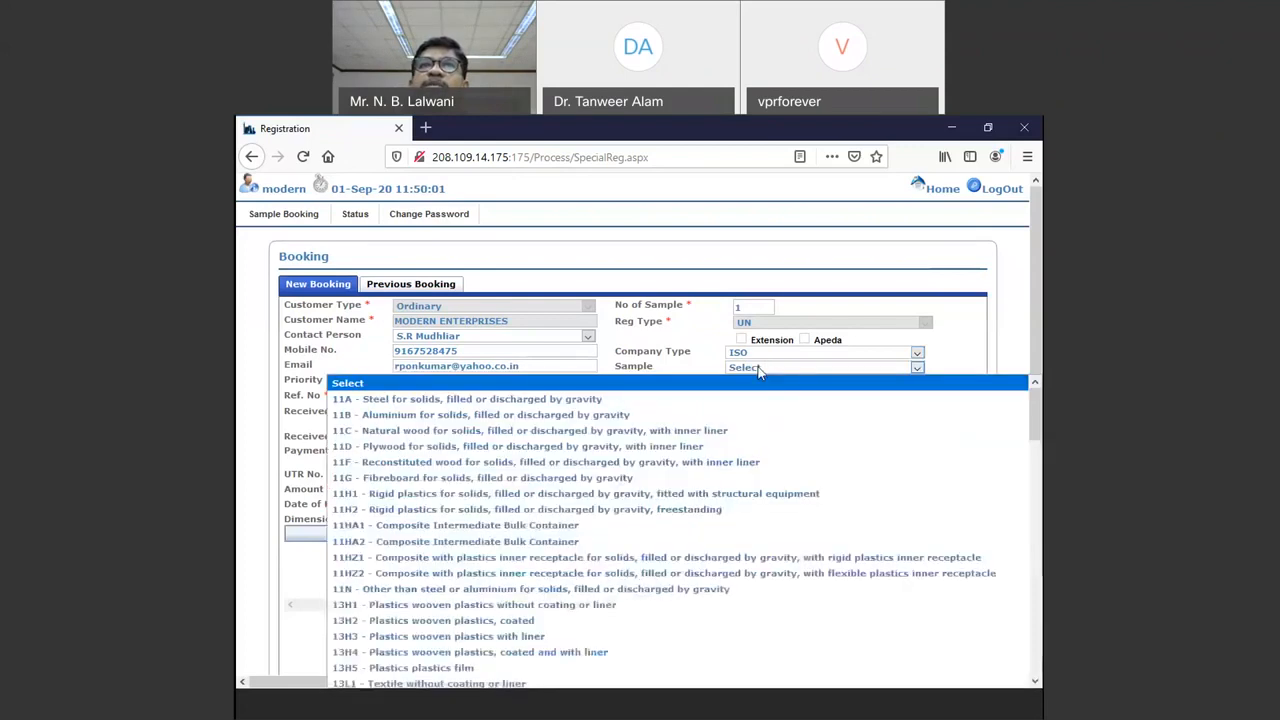
scroll(410, 540, "down", 3)
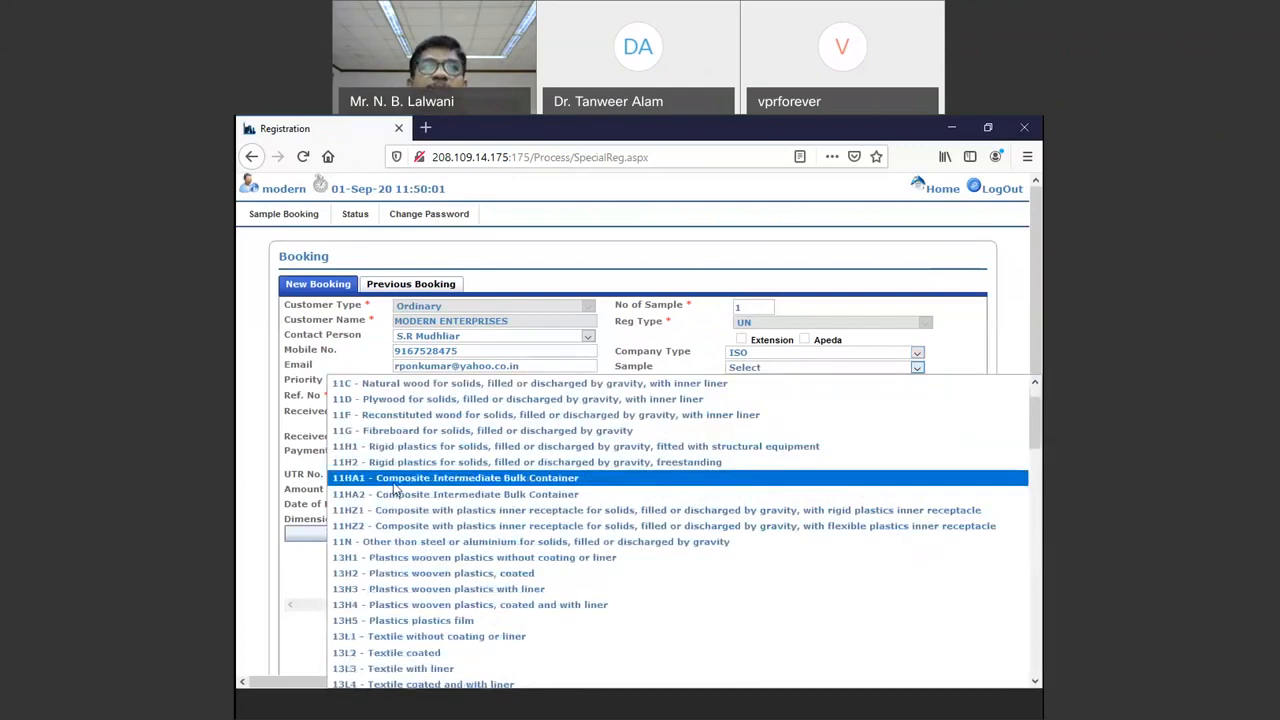
scroll(407, 561, "down", 15)
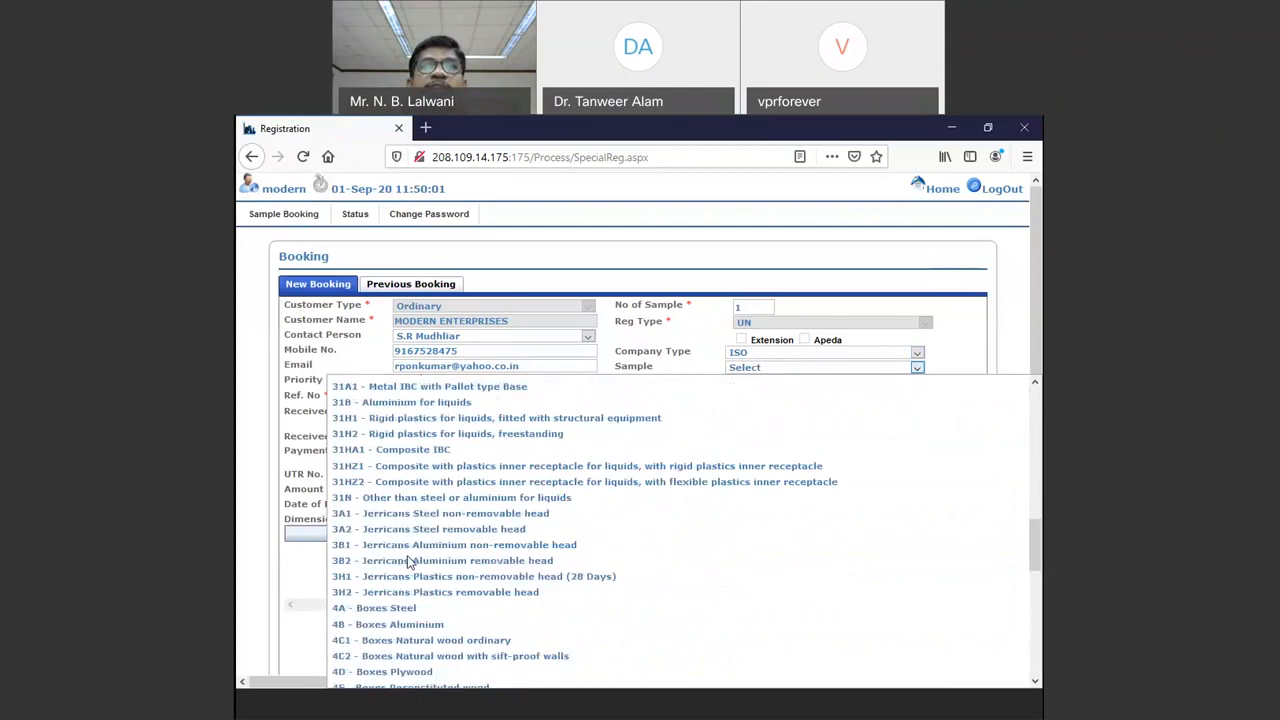
scroll(407, 563, "down", 5)
scroll(409, 563, "down", 3)
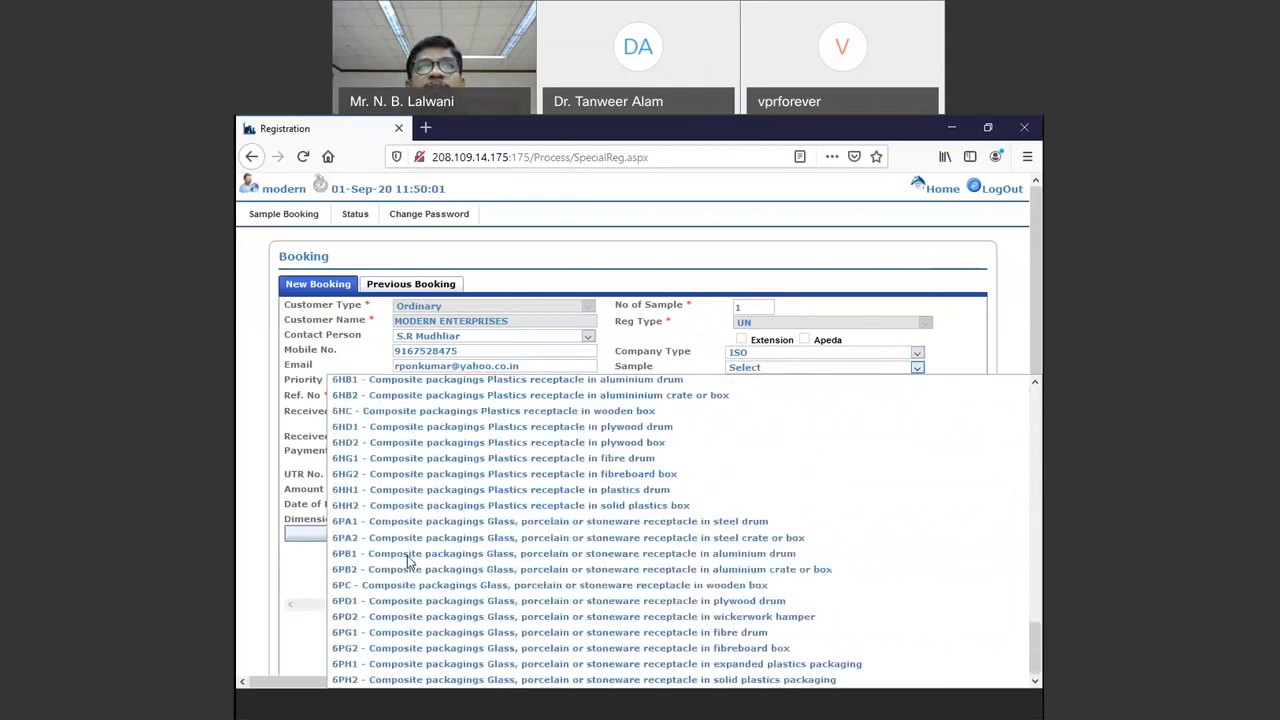
scroll(407, 555, "up", 20)
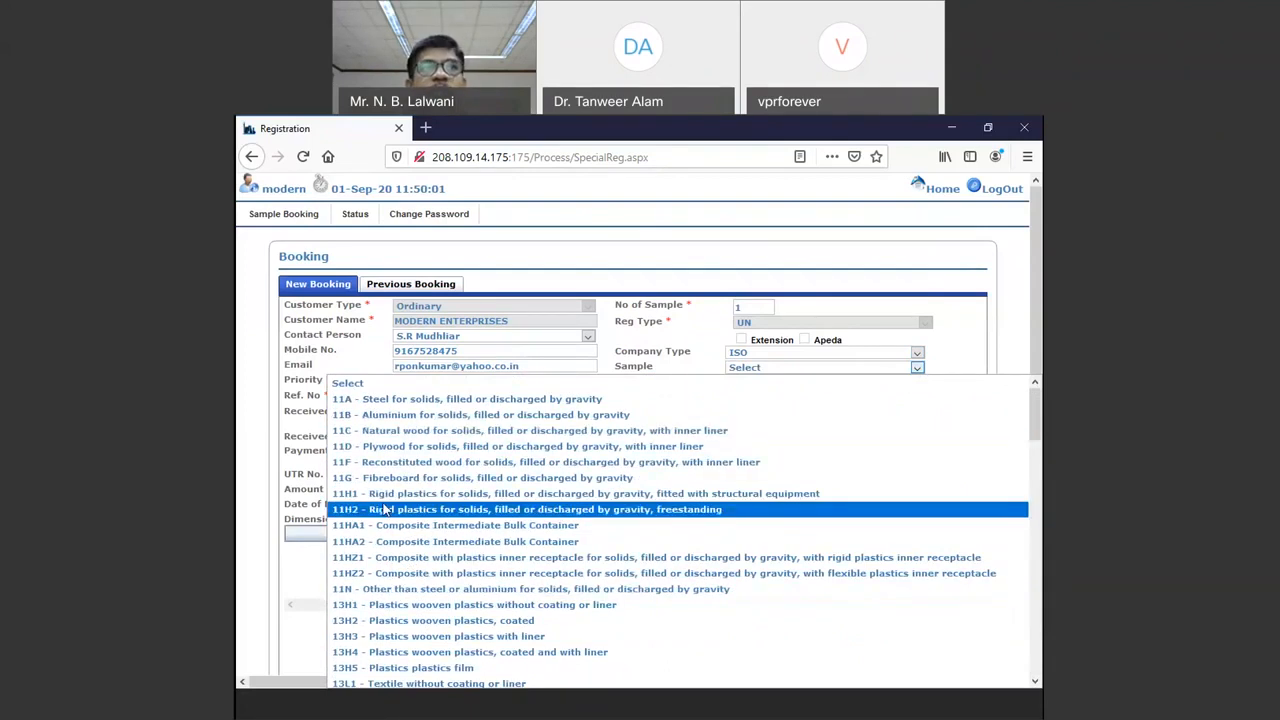
scroll(384, 510, "down", 6)
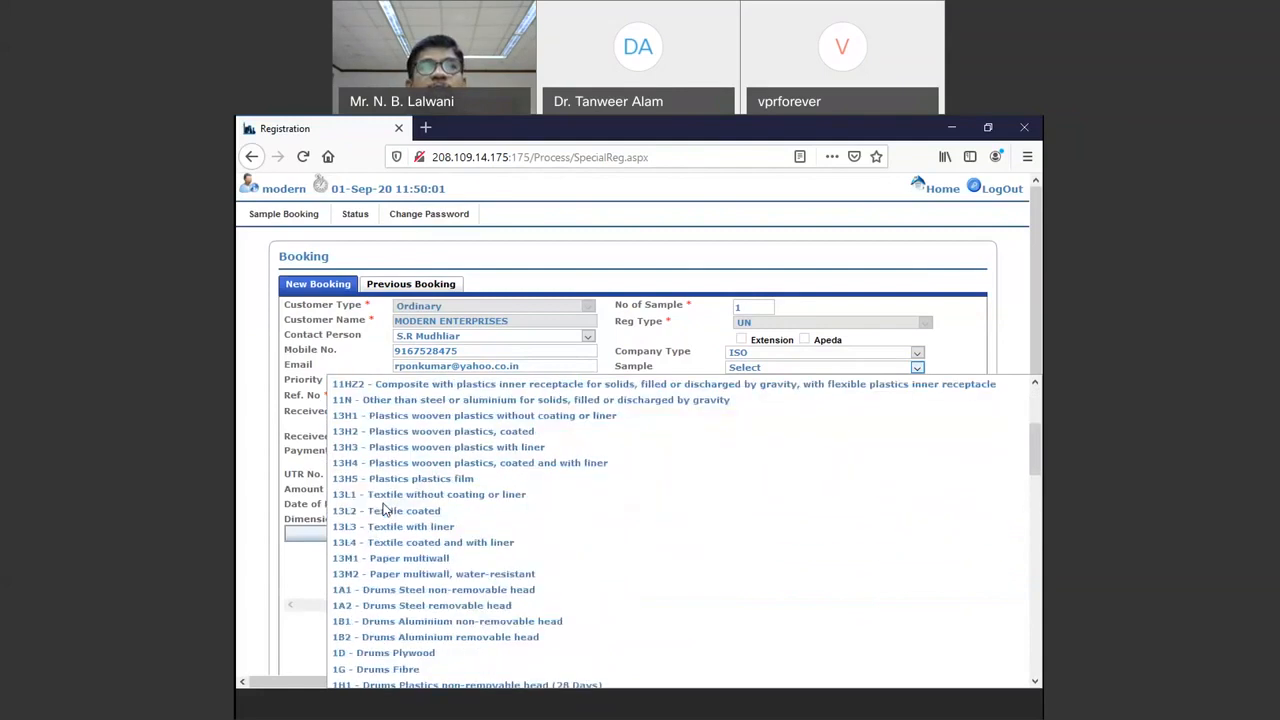
scroll(384, 510, "down", 3)
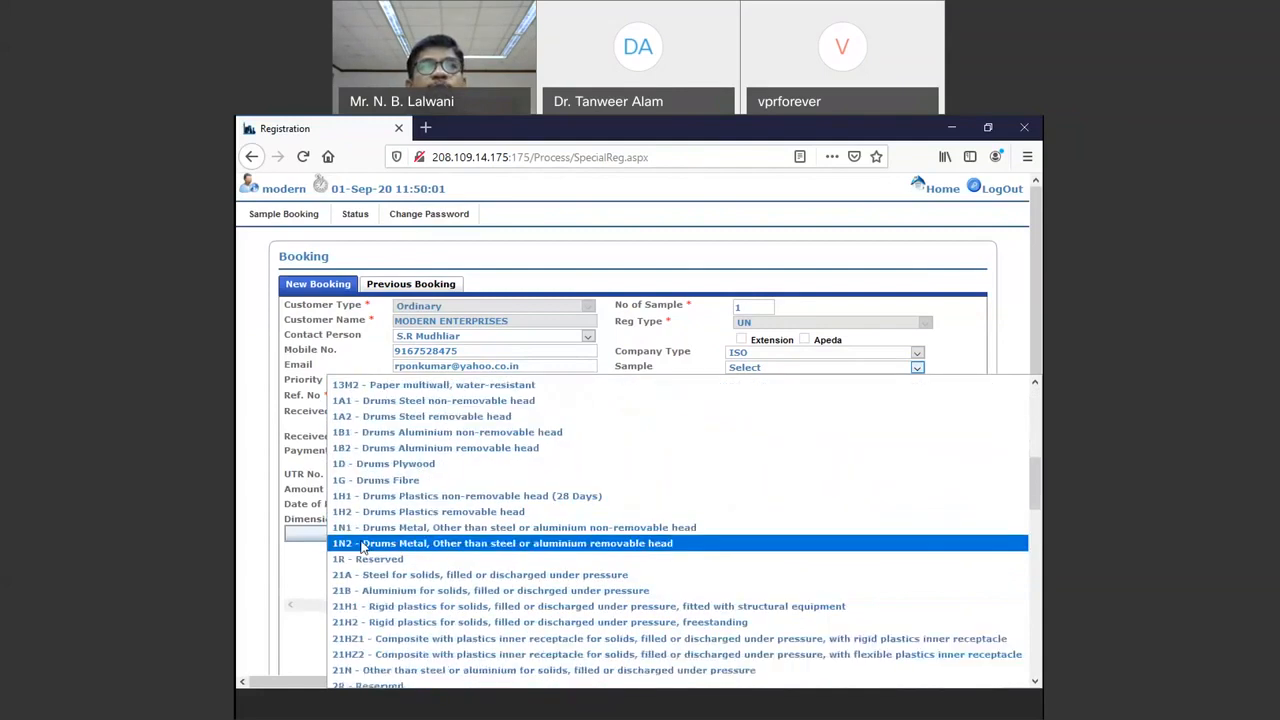
type("4g")
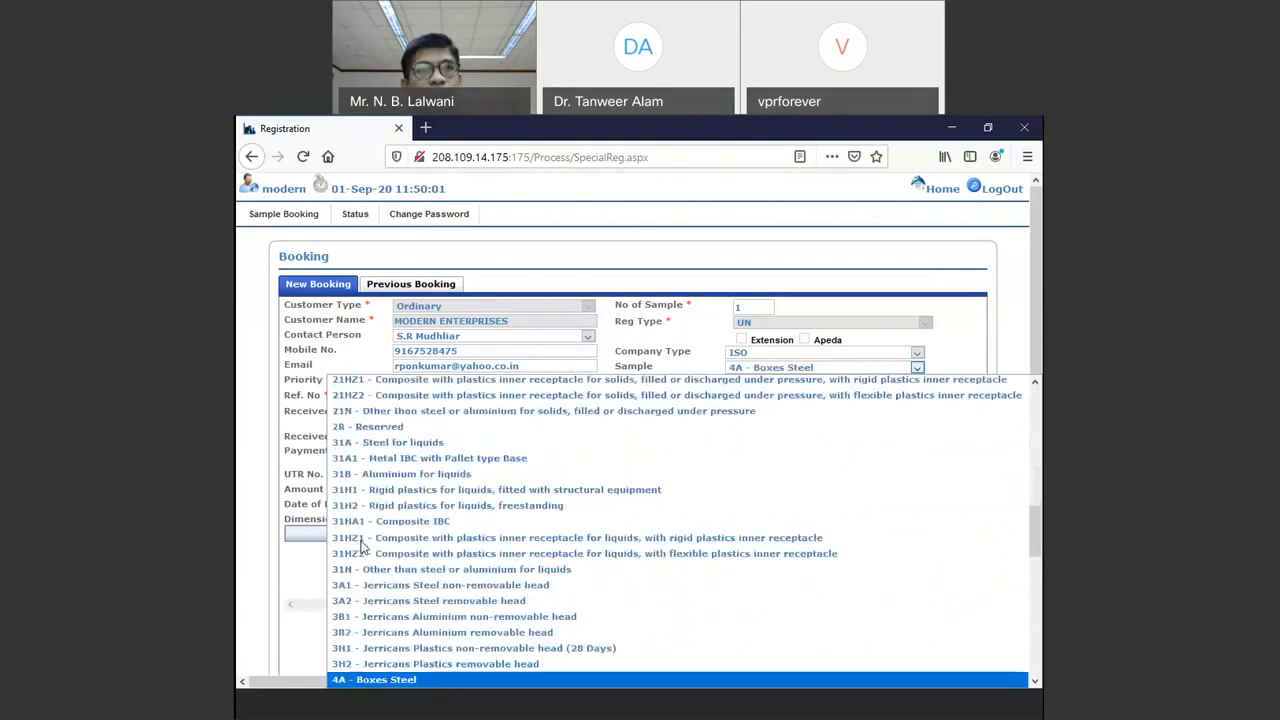
key("Return")
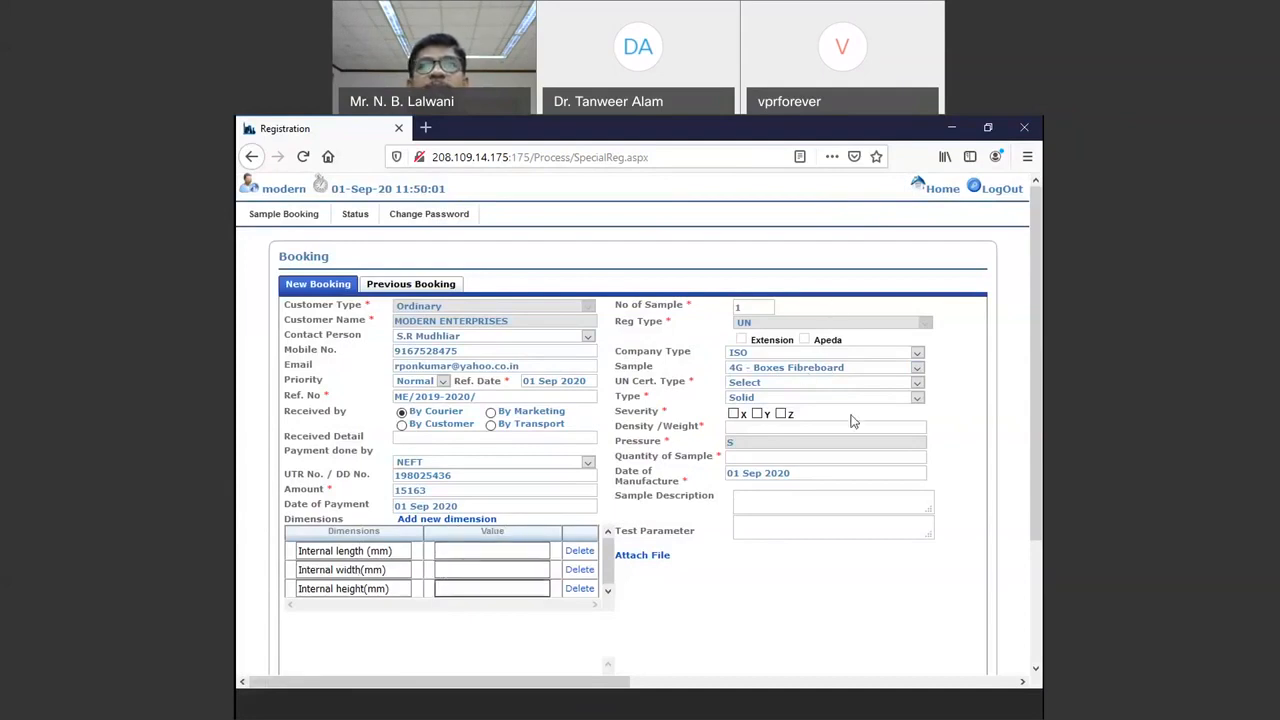
Step: Switch the sample to 1A1 - Drums Steel, then back to 4G - Boxes Fibreboard
left_click(820, 368)
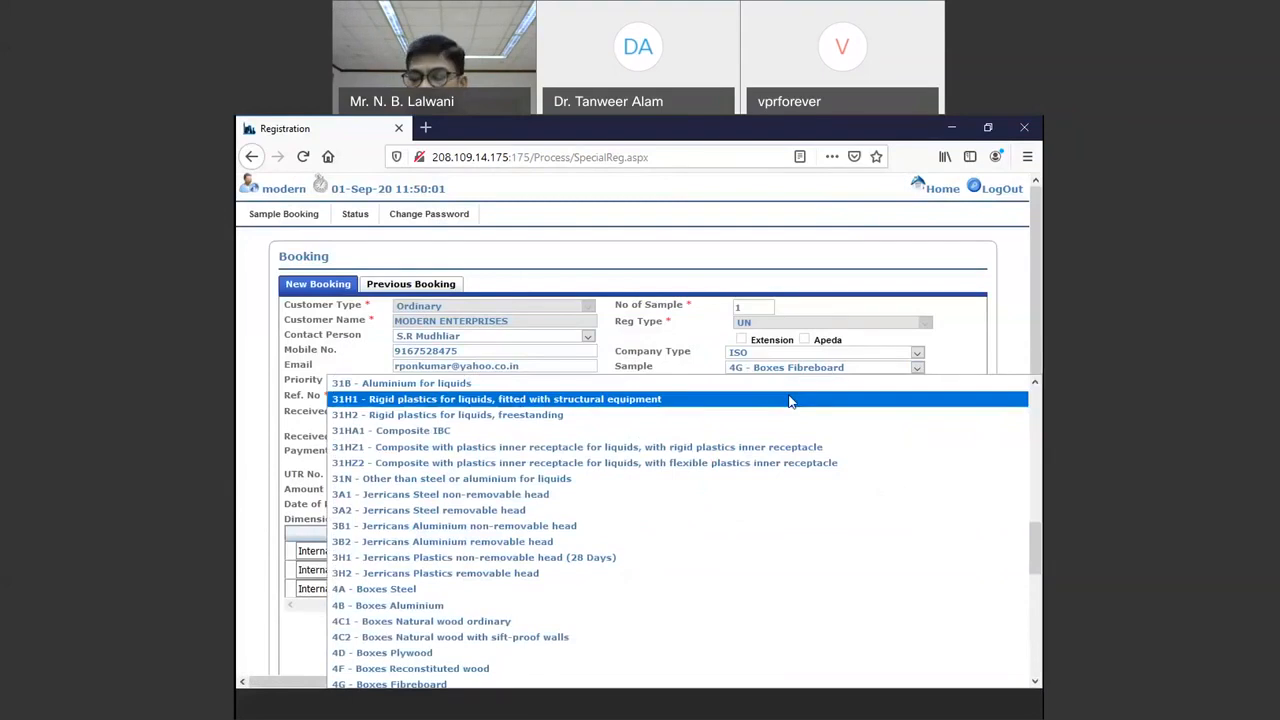
type("1a")
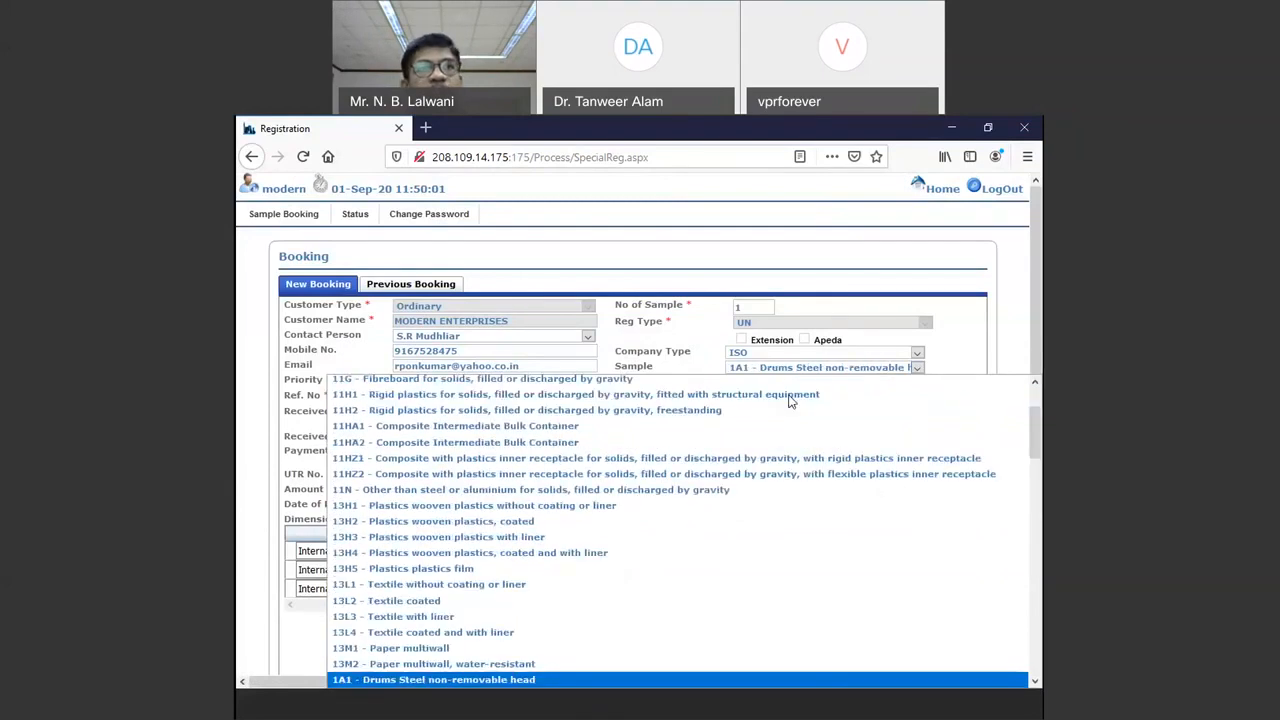
key("Return")
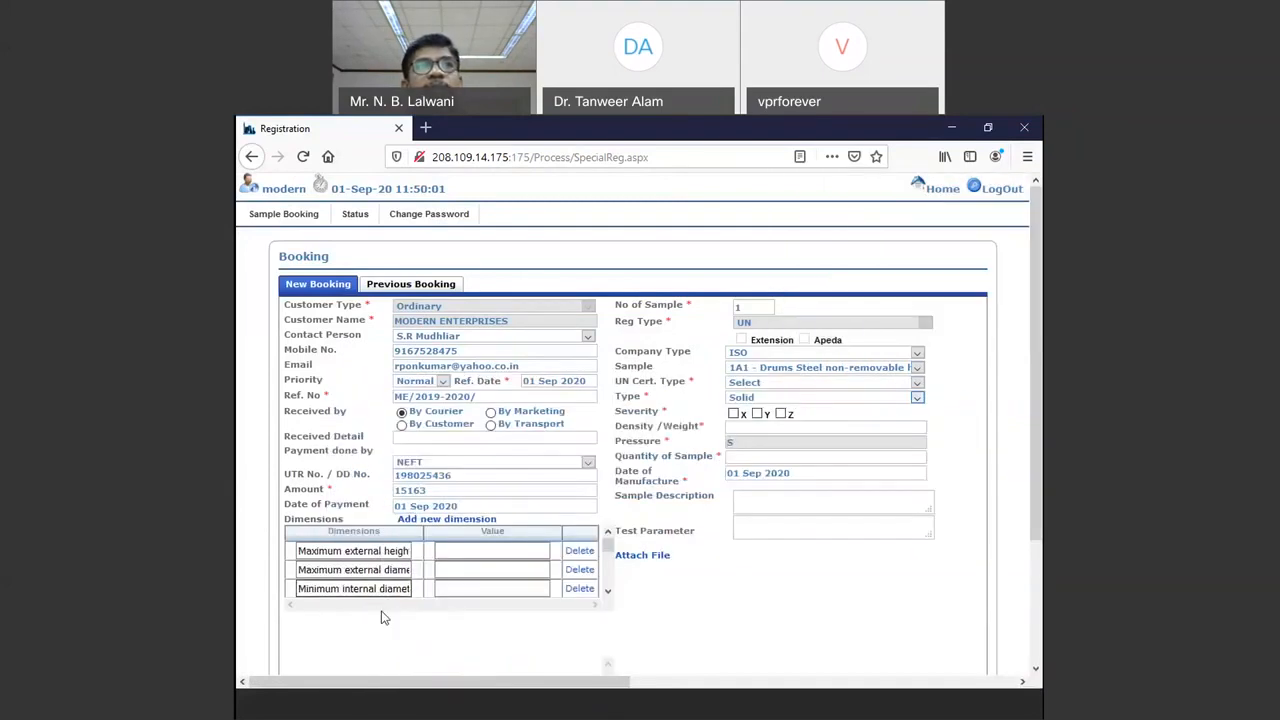
mouse_move(607, 546)
left_mouse_down()
mouse_move(606, 578)
mouse_move(606, 549)
left_mouse_up()
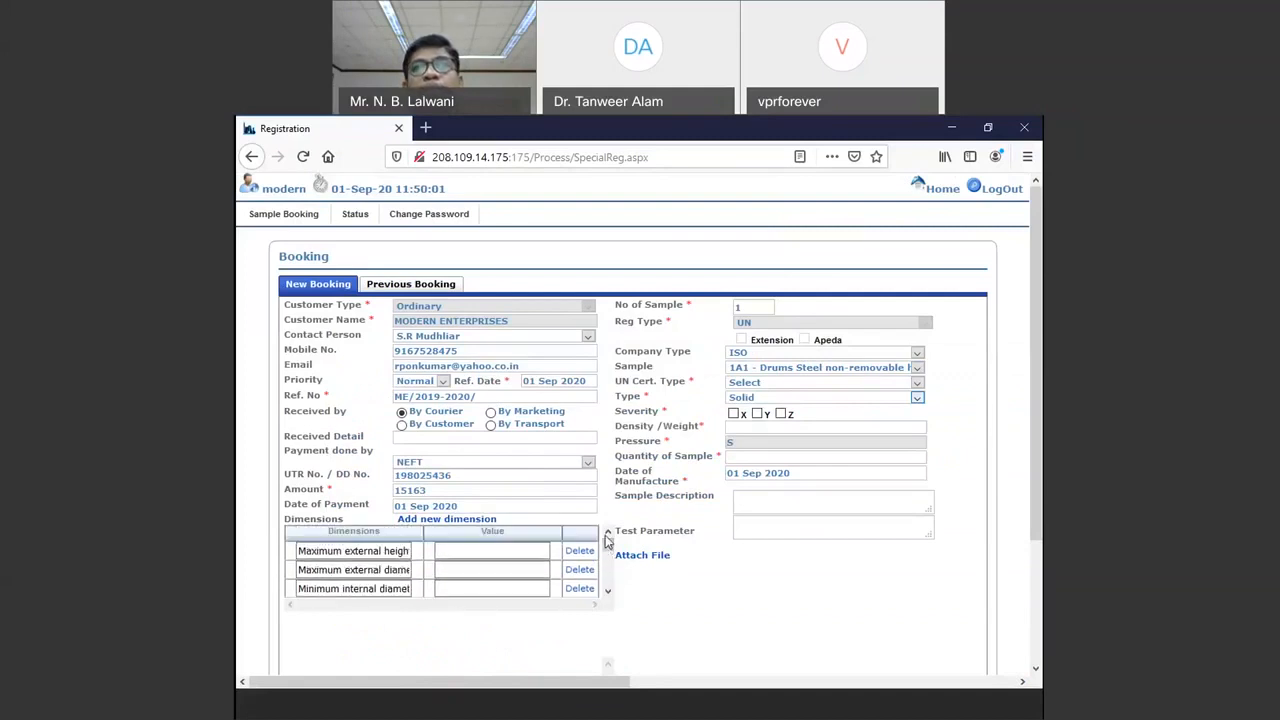
left_click(845, 369)
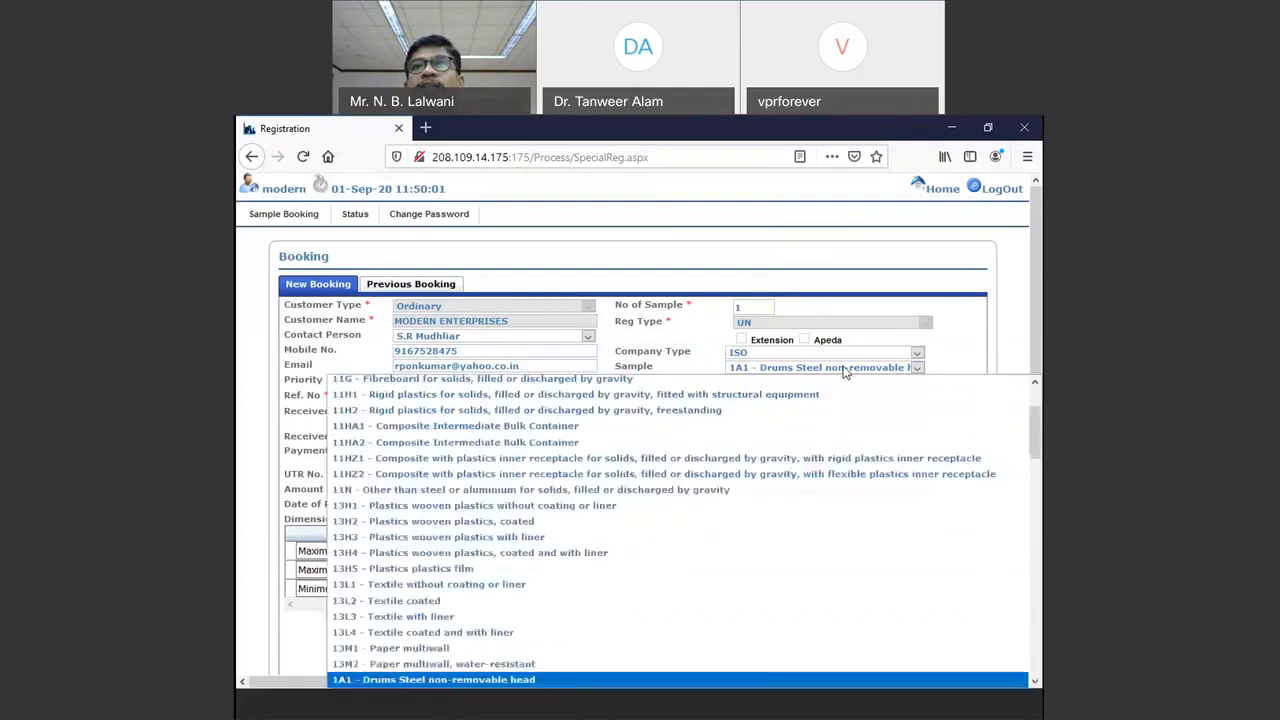
key("4")
key("g")
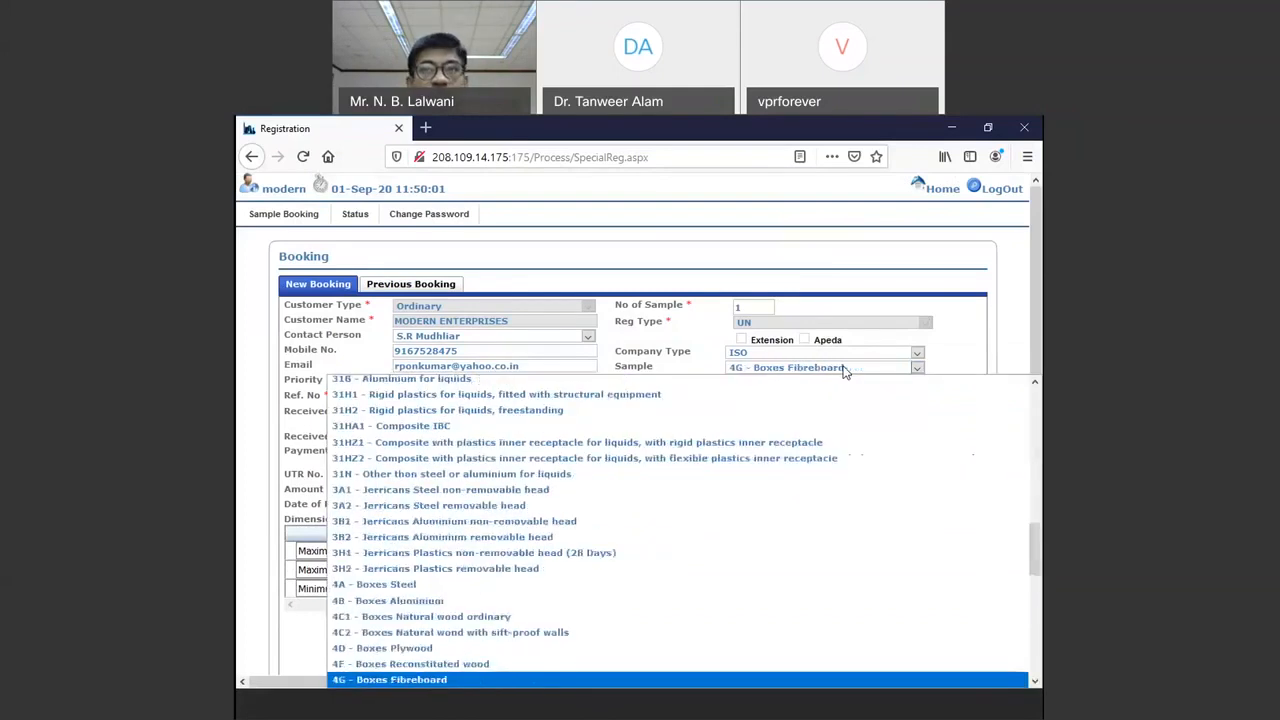
key("Return")
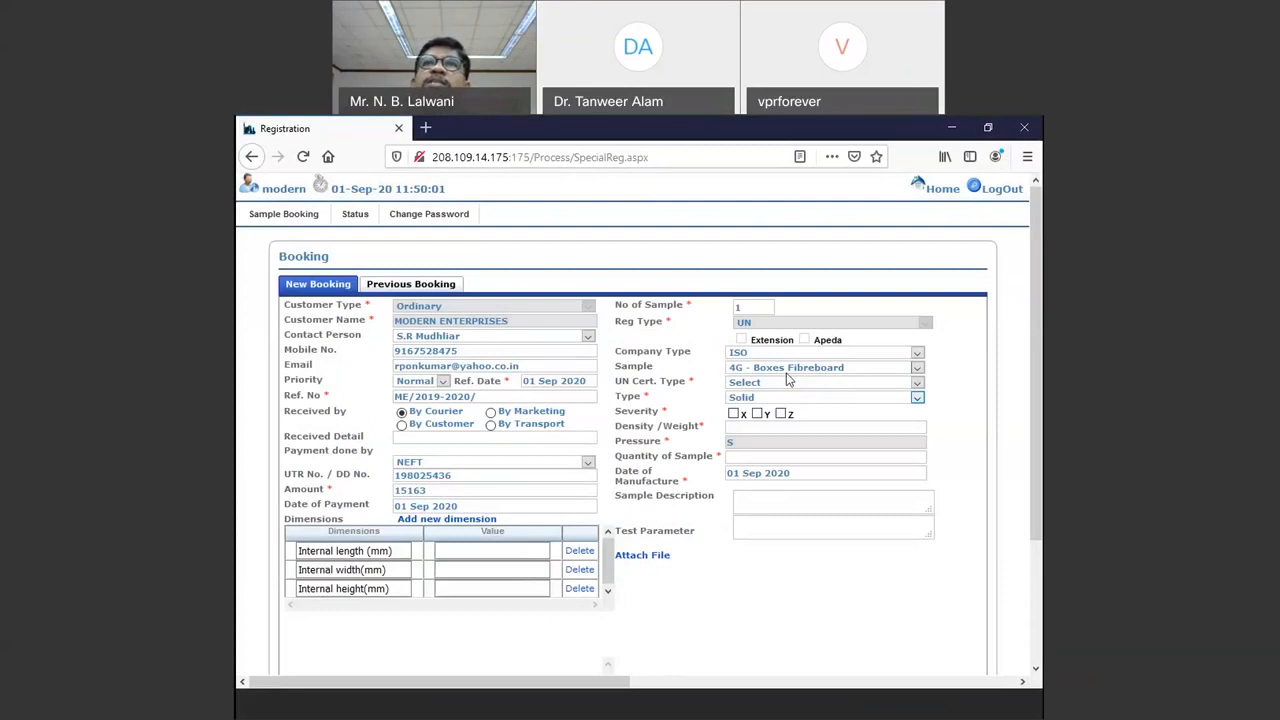
Step: Try woven plastic bags as the sample, then restore 4G - Boxes Fibreboard
left_click(788, 370)
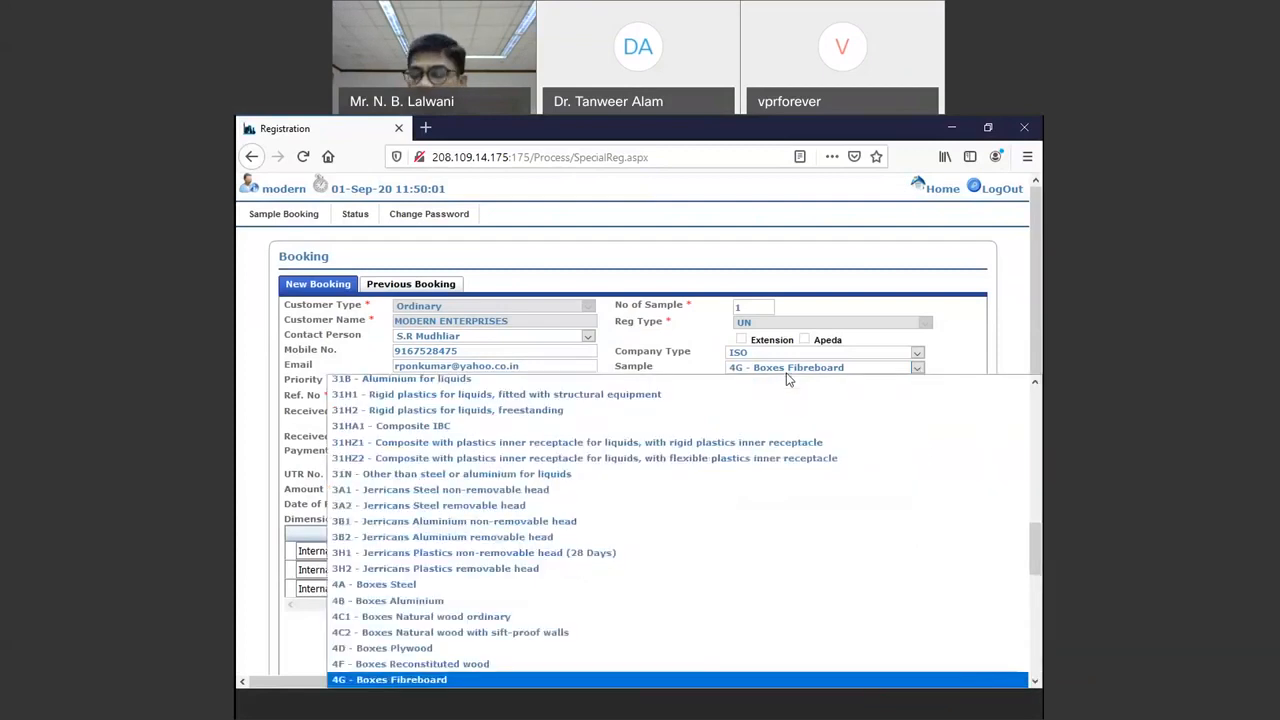
key("Down")
key("Down")
key("Down")
key("Down")
key("Return")
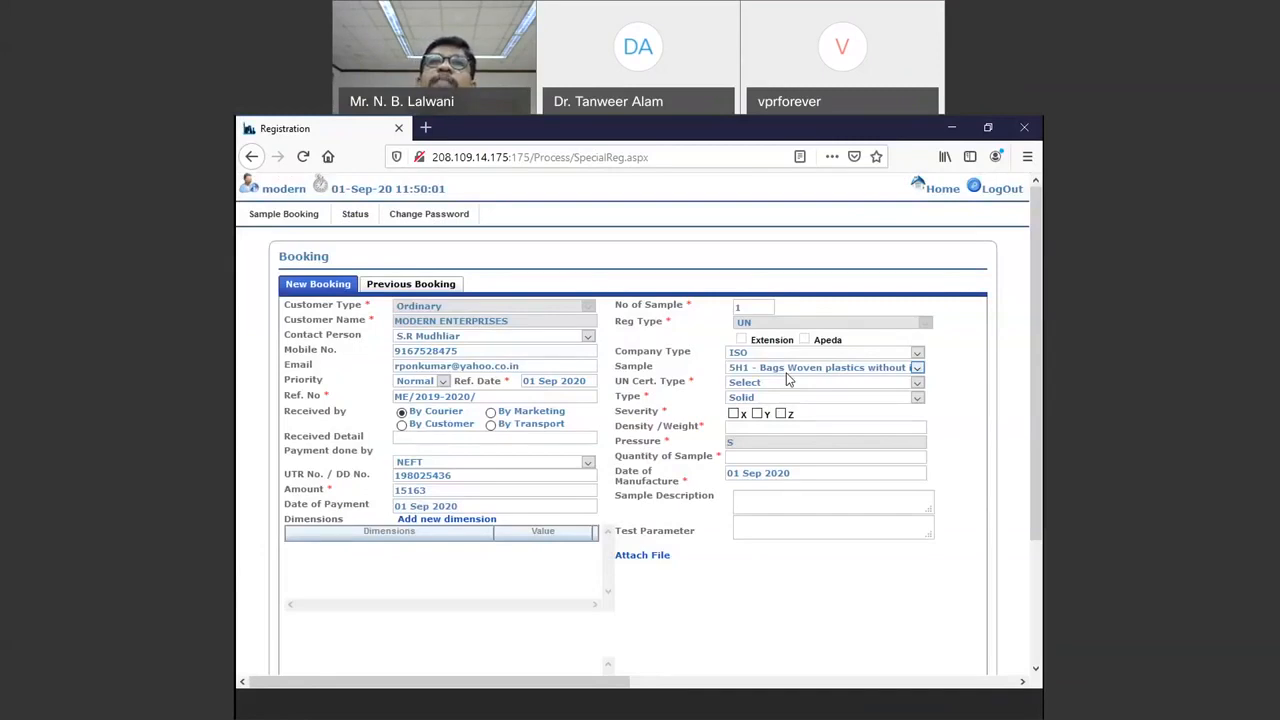
left_click(786, 374)
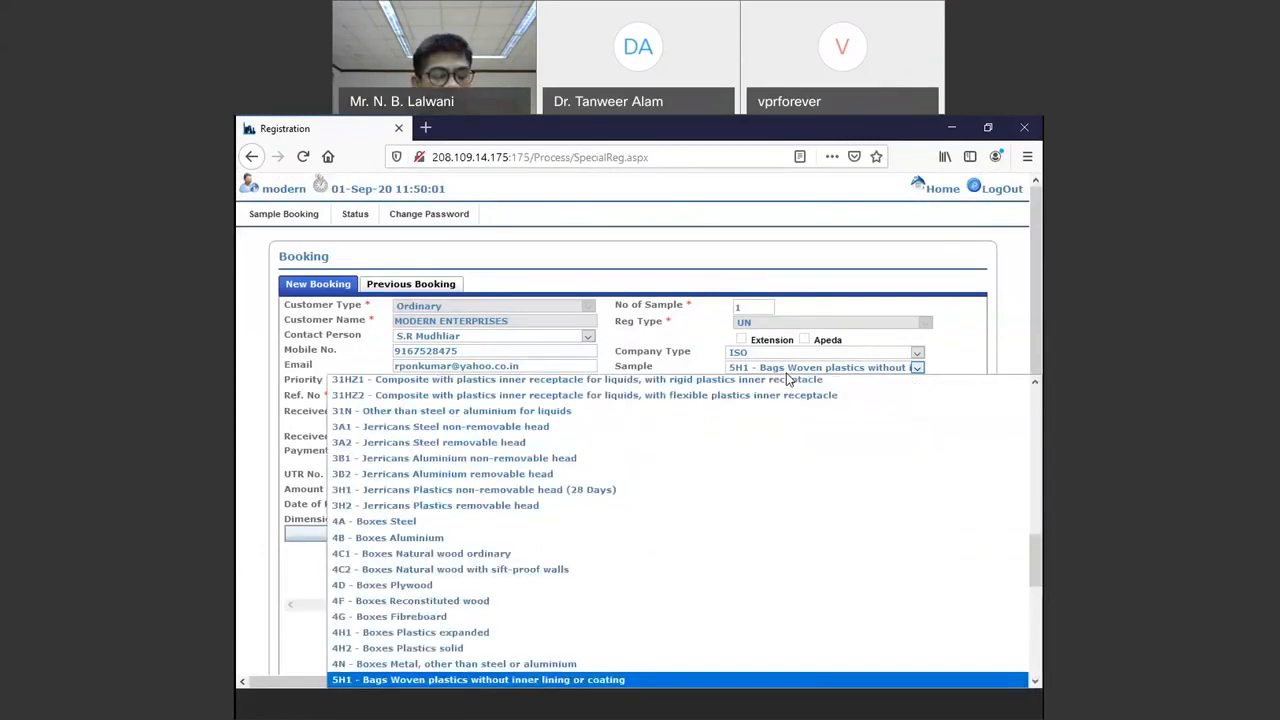
key("4")
key("g")
key("Return")
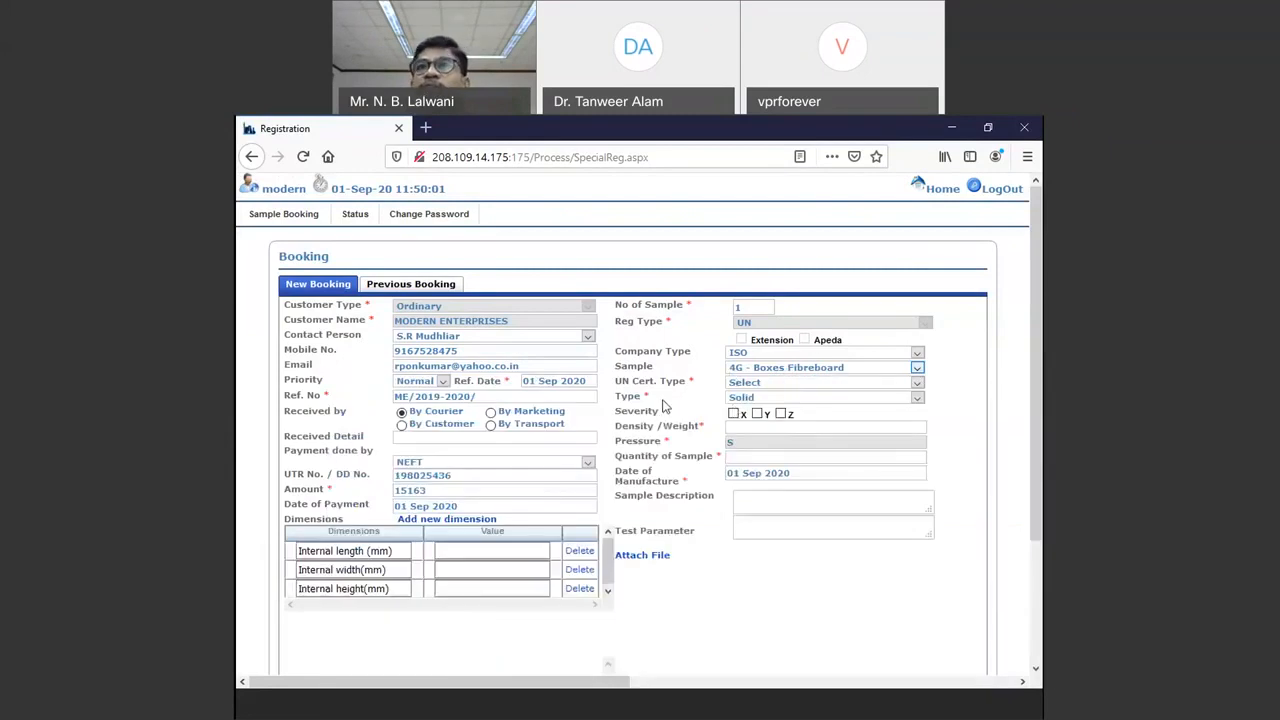
left_click(785, 385)
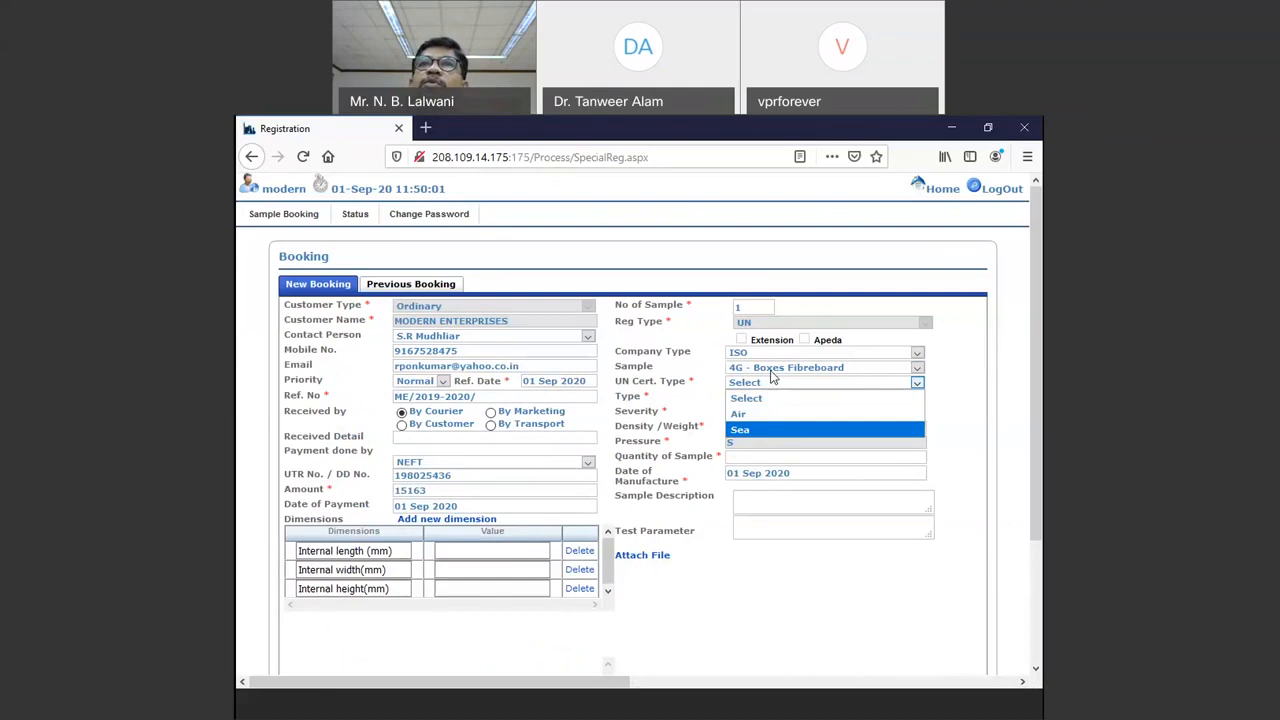
Step: Choose Sea as the UN Cert. Type and look over the added chemical details table
left_click(750, 431)
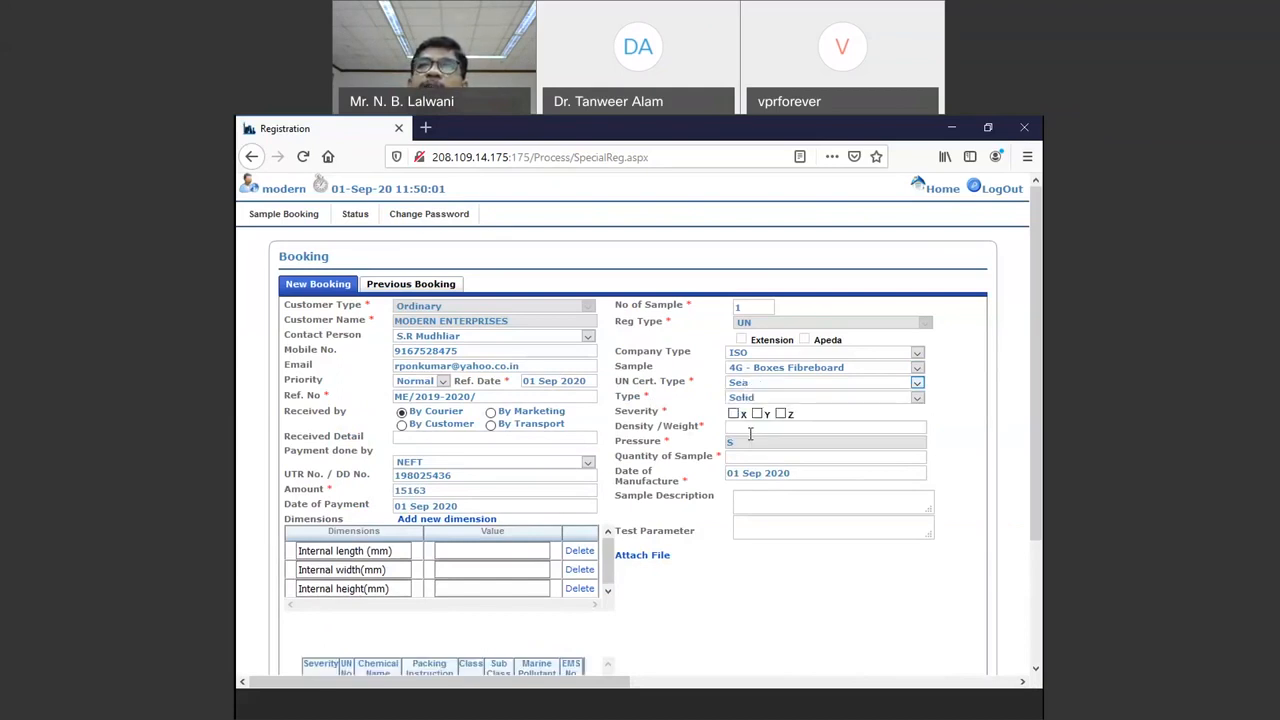
scroll(424, 318, "down", 2)
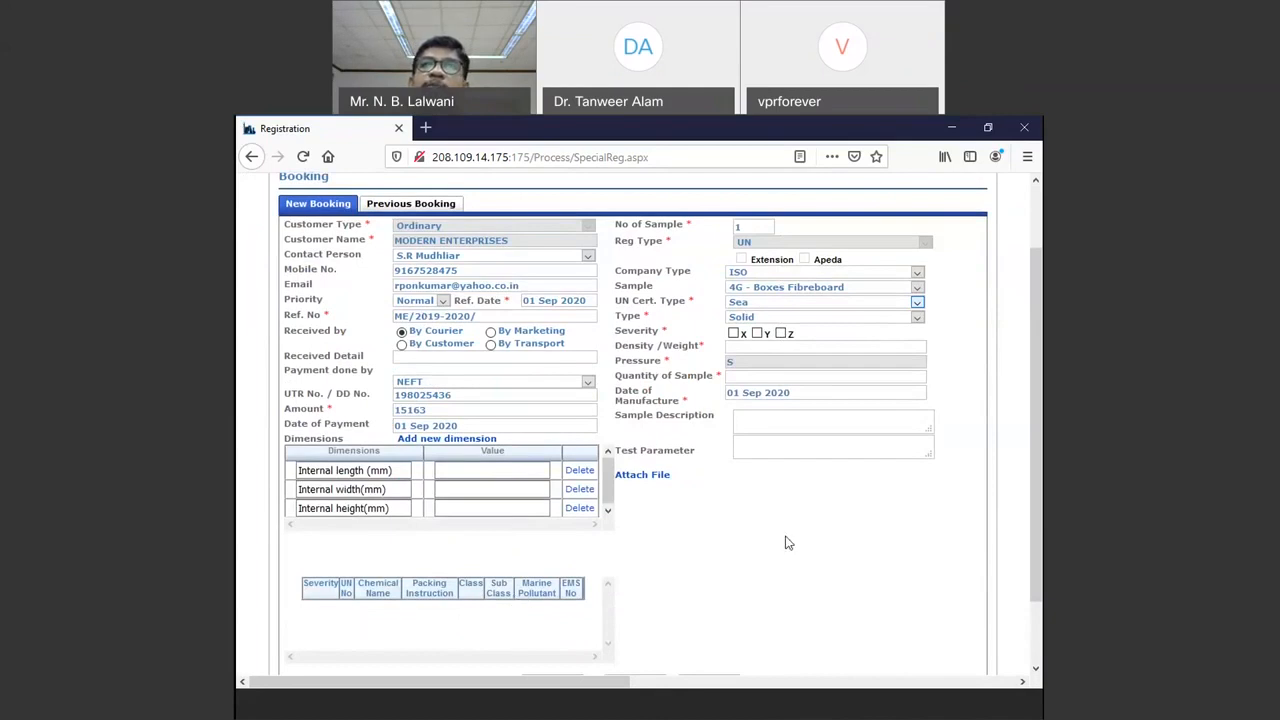
scroll(785, 543, "up", 2)
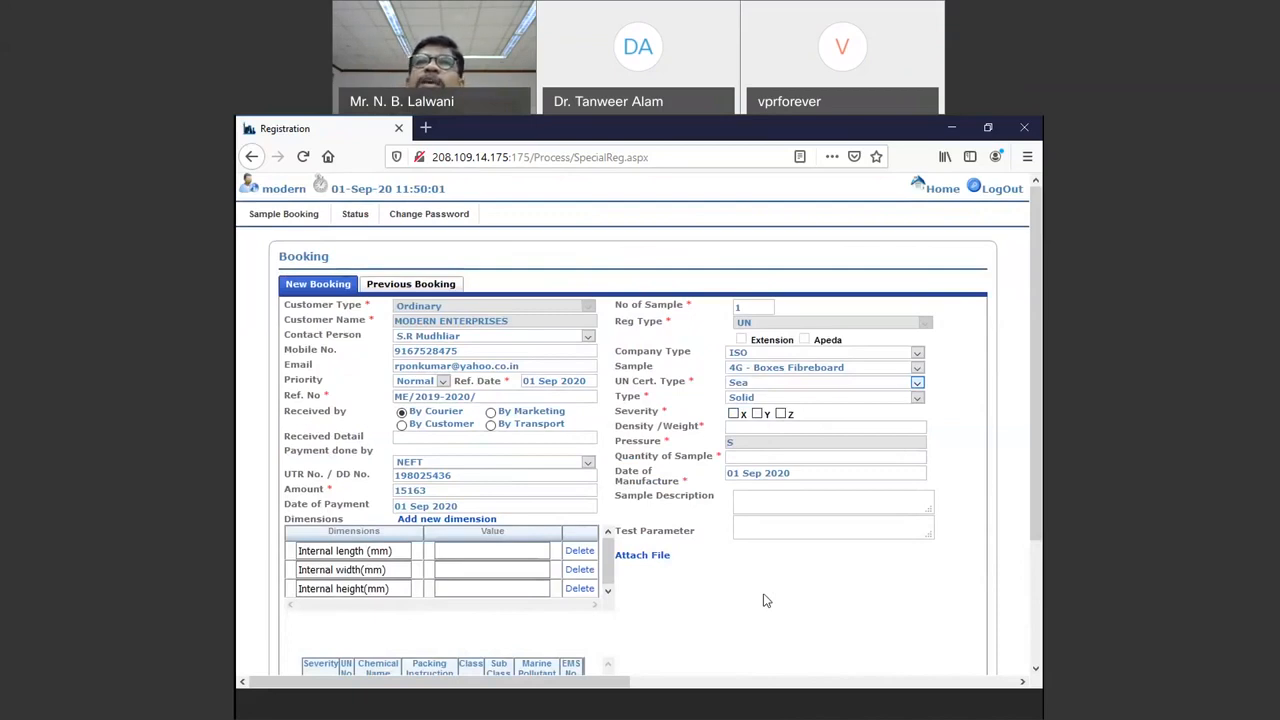
Step: Tick the Severity Z checkbox, then review the new Exporter Name Z field and Z Chemicals table
scroll(765, 592, "down", 2)
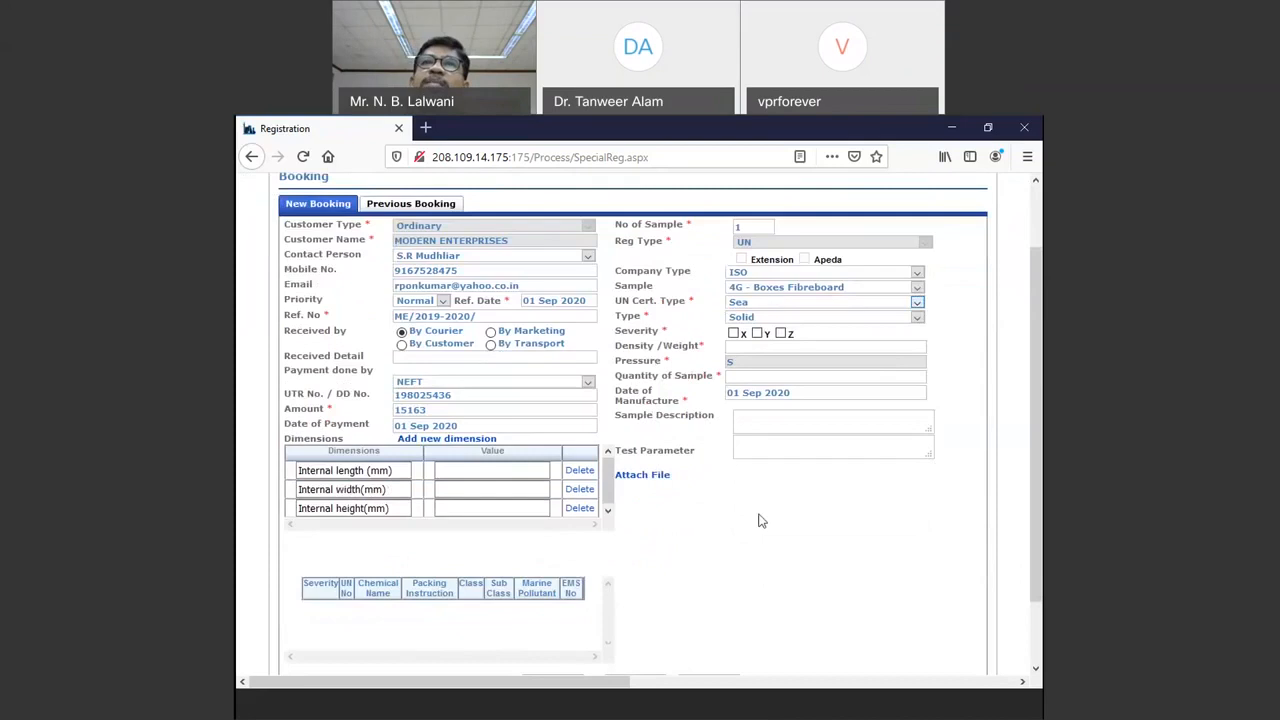
scroll(760, 520, "up", 2)
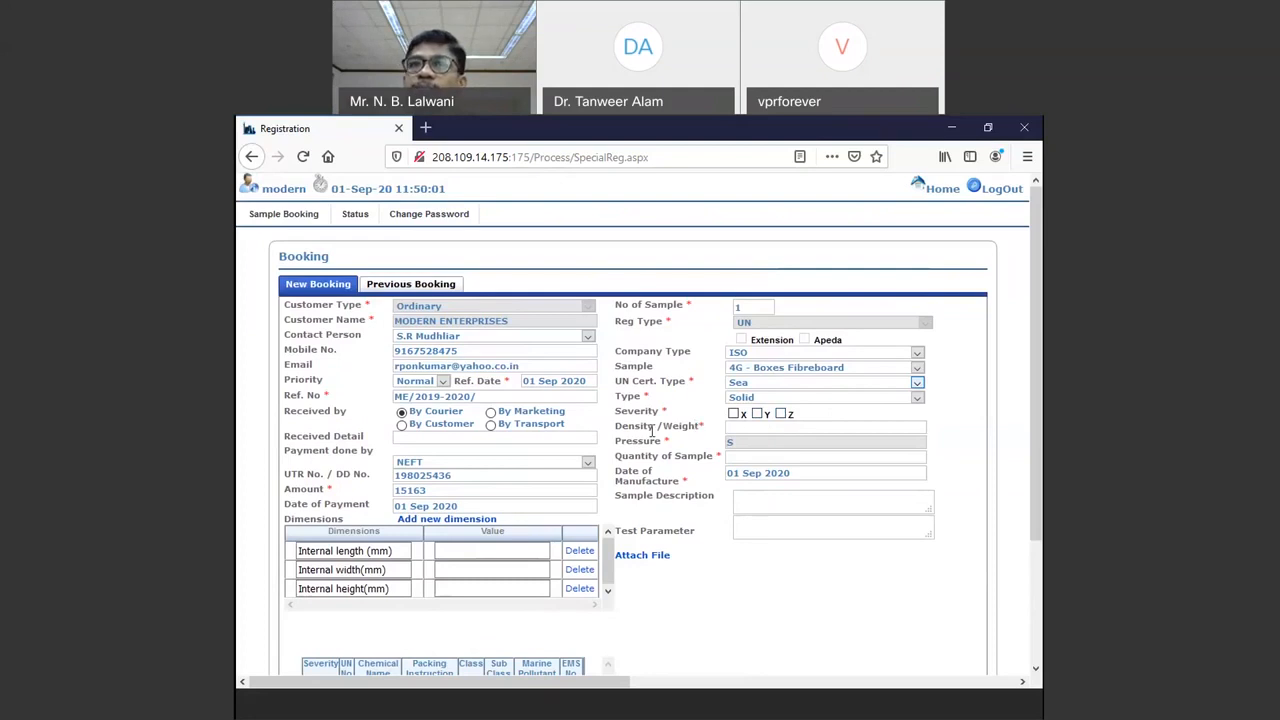
left_click(781, 414)
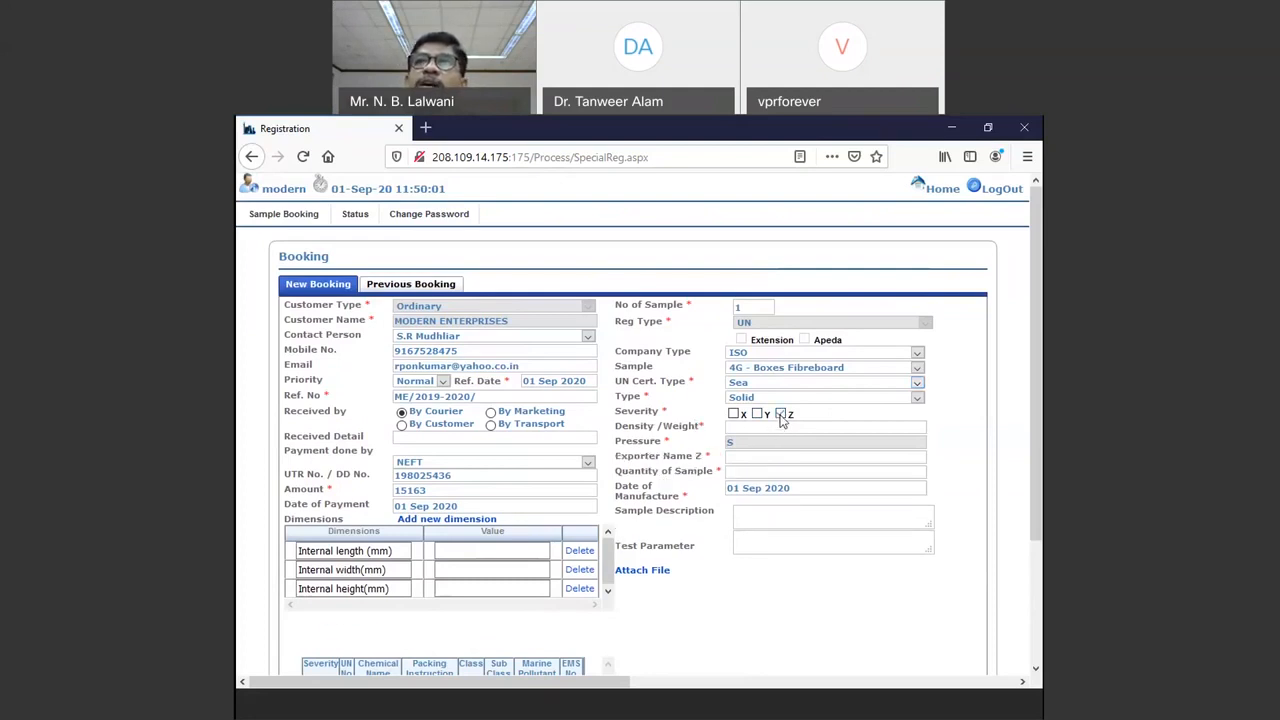
scroll(575, 642, "down", 3)
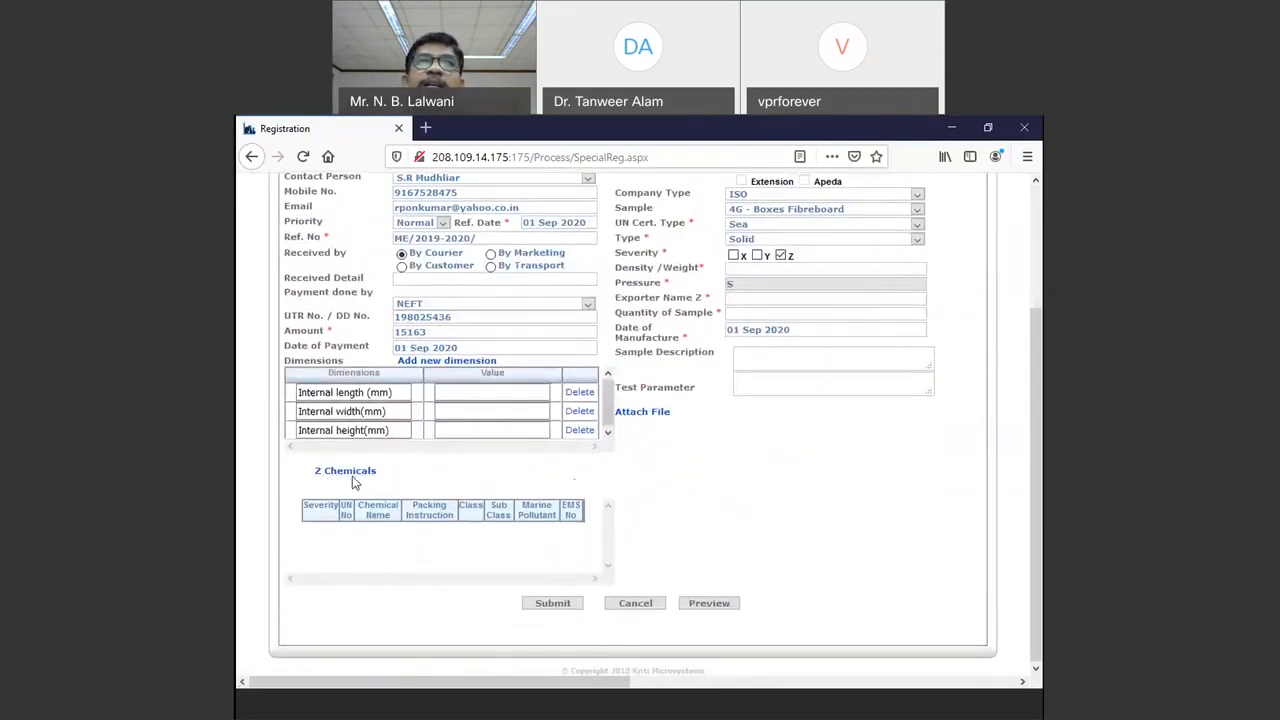
scroll(400, 491, "up", 2)
scroll(504, 517, "up", 1)
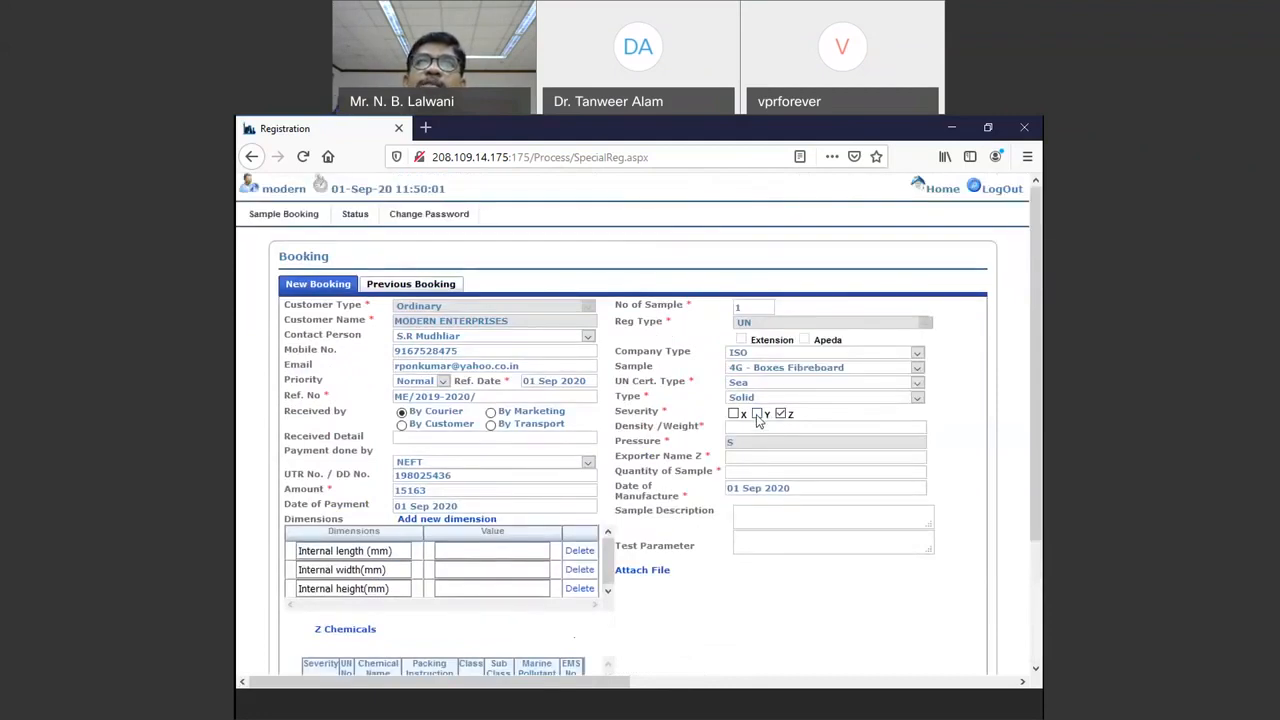
left_click(757, 415)
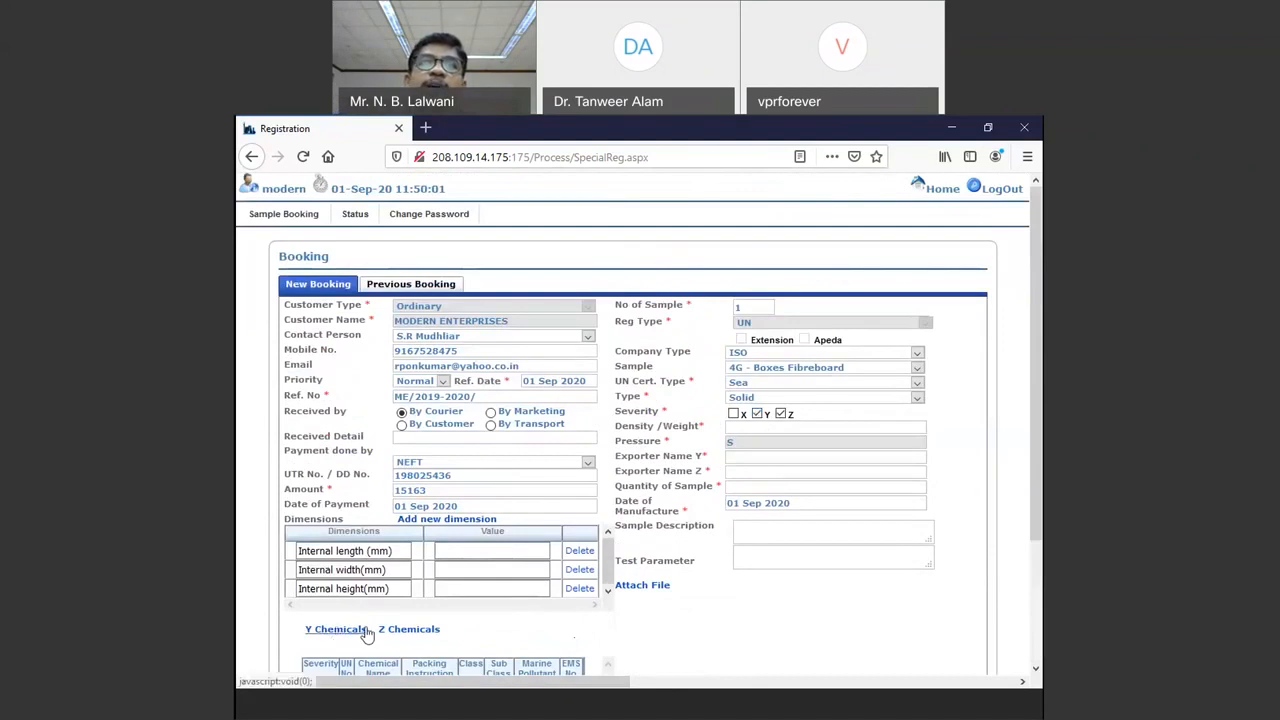
left_click(757, 415)
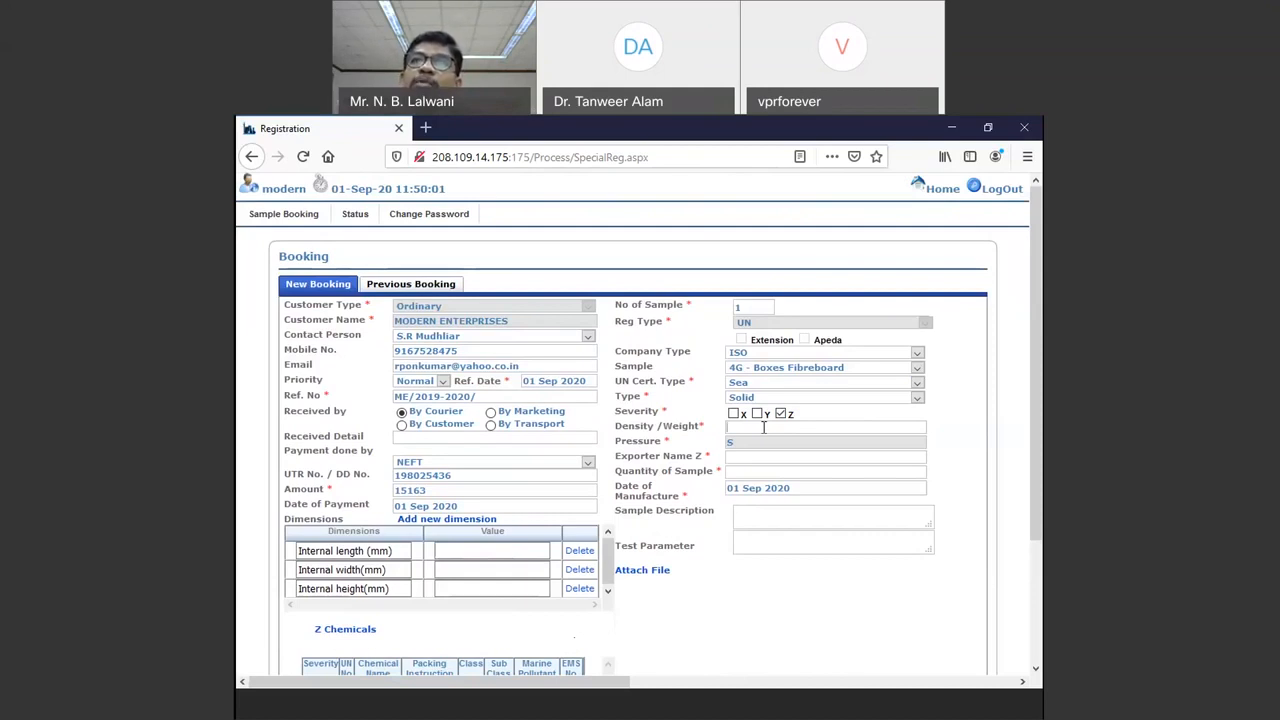
Step: Enter 15 as the Density/Weight value, correcting the first mistaken entry
type("1")
key("BackSpace")
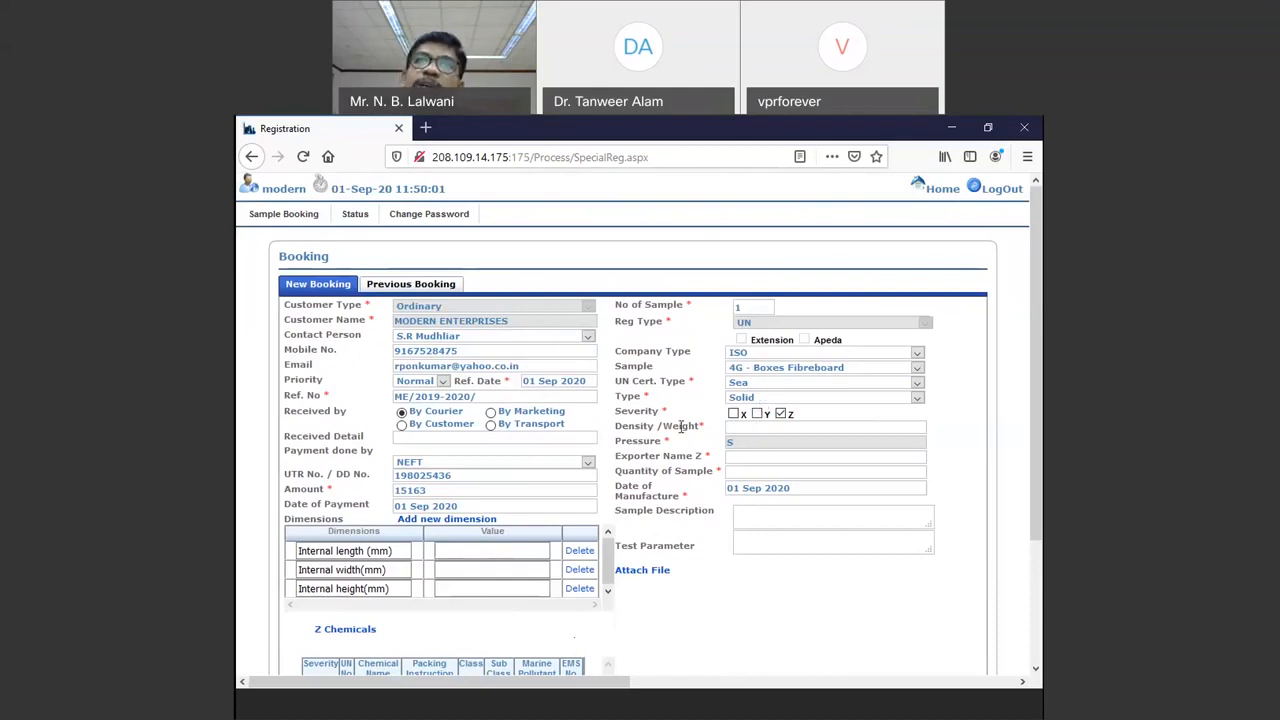
type("15")
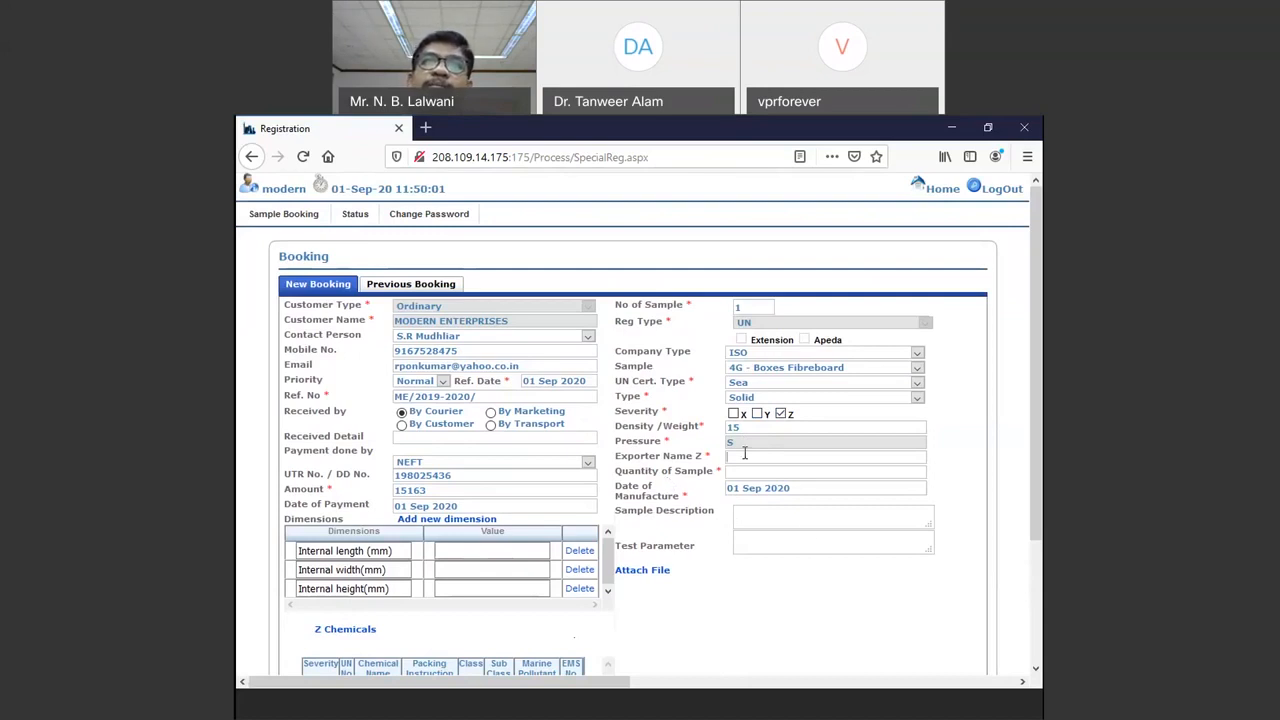
Step: Enter 'M/s. XYZ EXPORTS PVT. LTD.' as Exporter Name Z, fixing the typo and checking it
type("M/s")
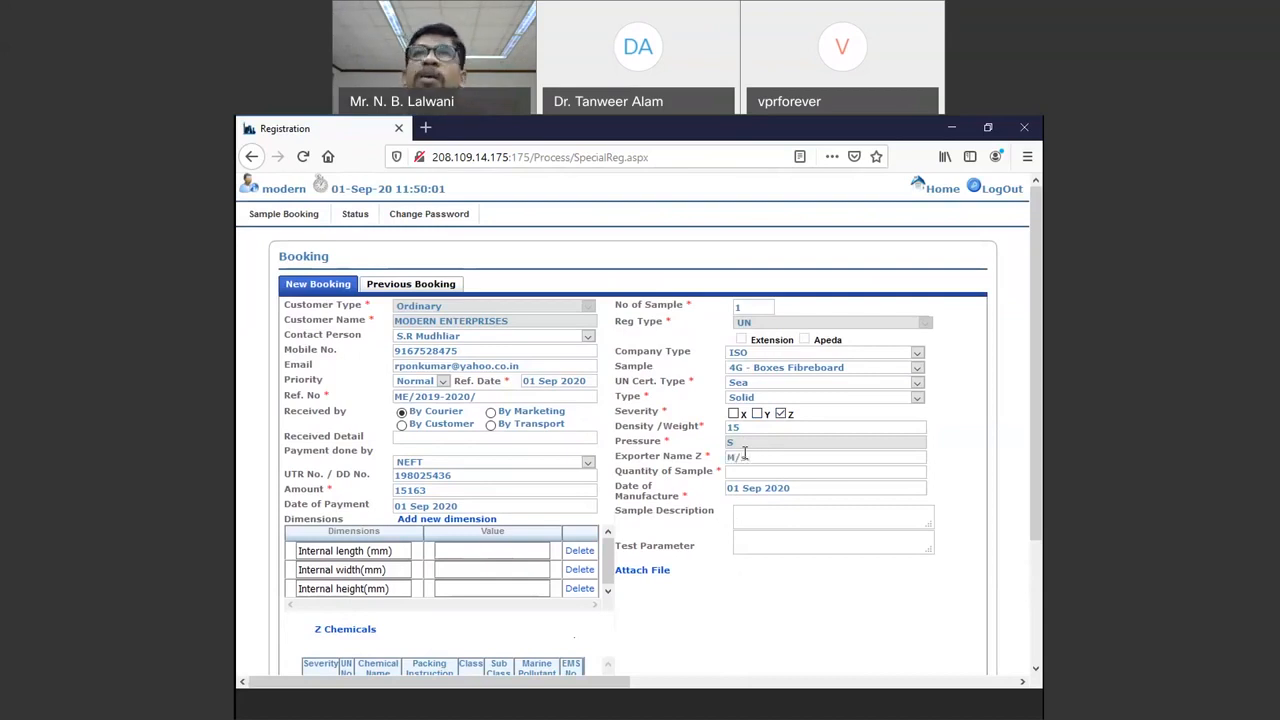
type(".")
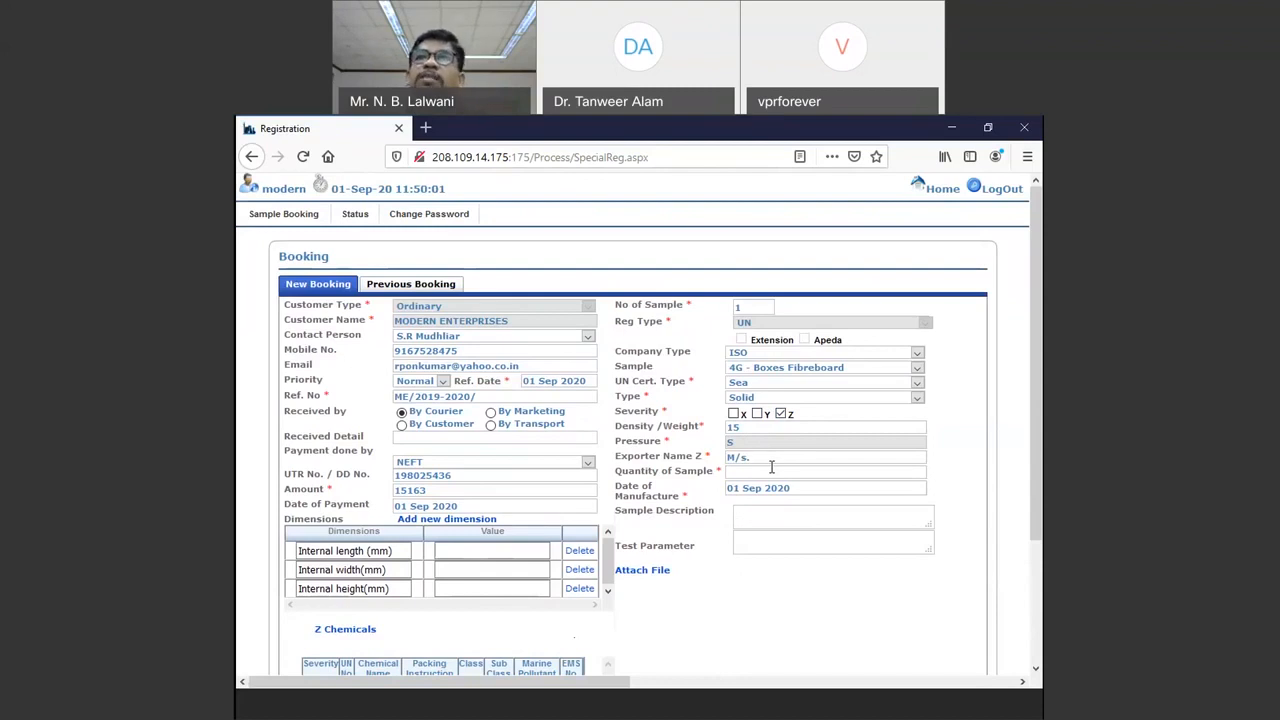
type("XYZ PVT. LTD")
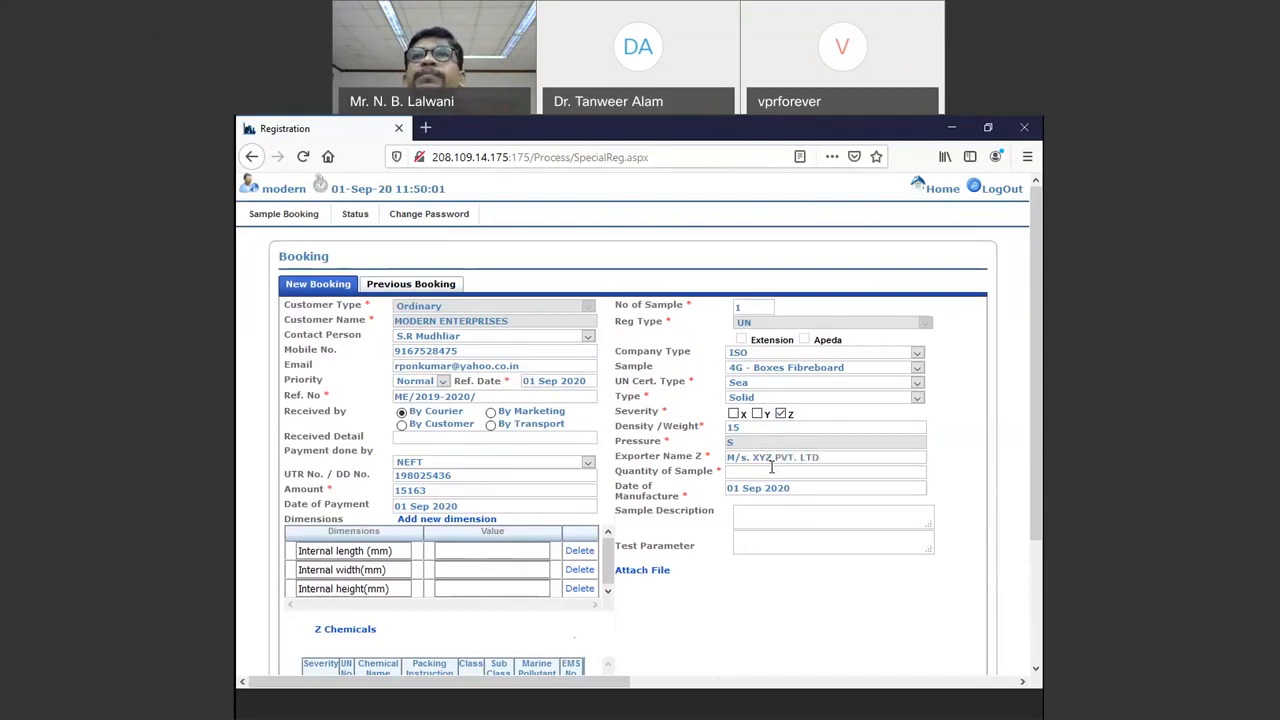
type("EC")
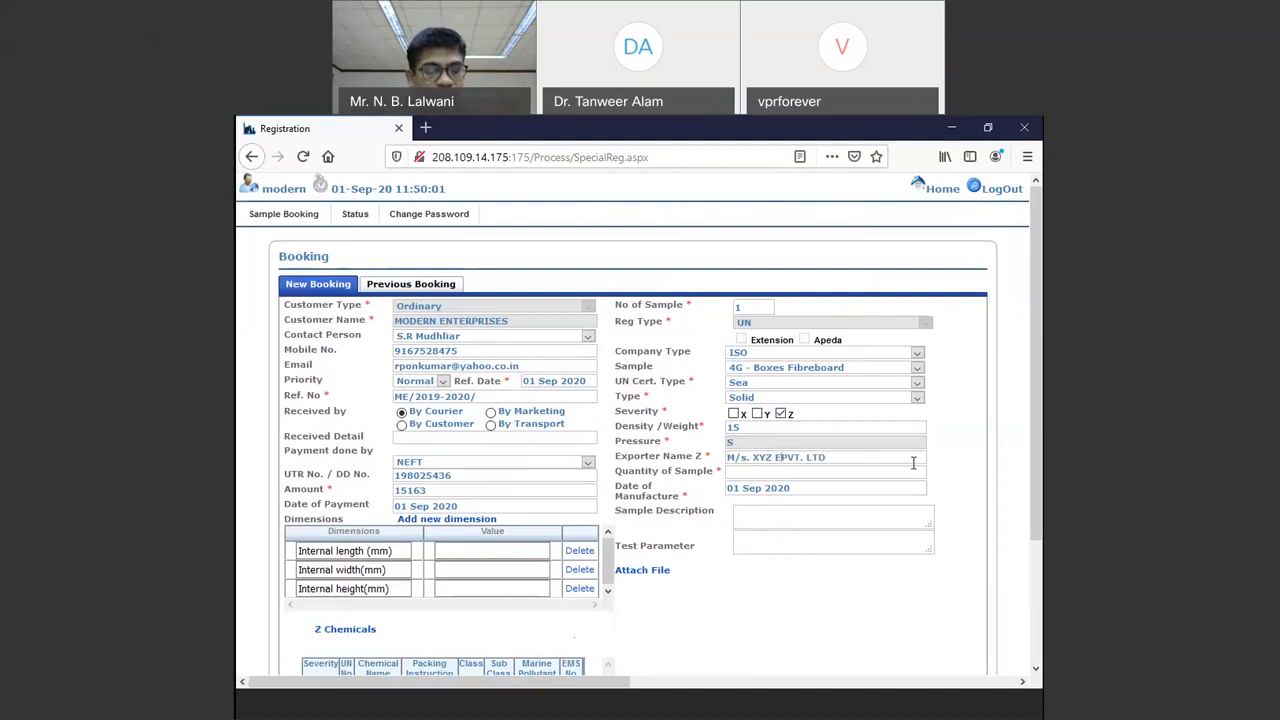
key("BackSpace")
type("XPORTS")
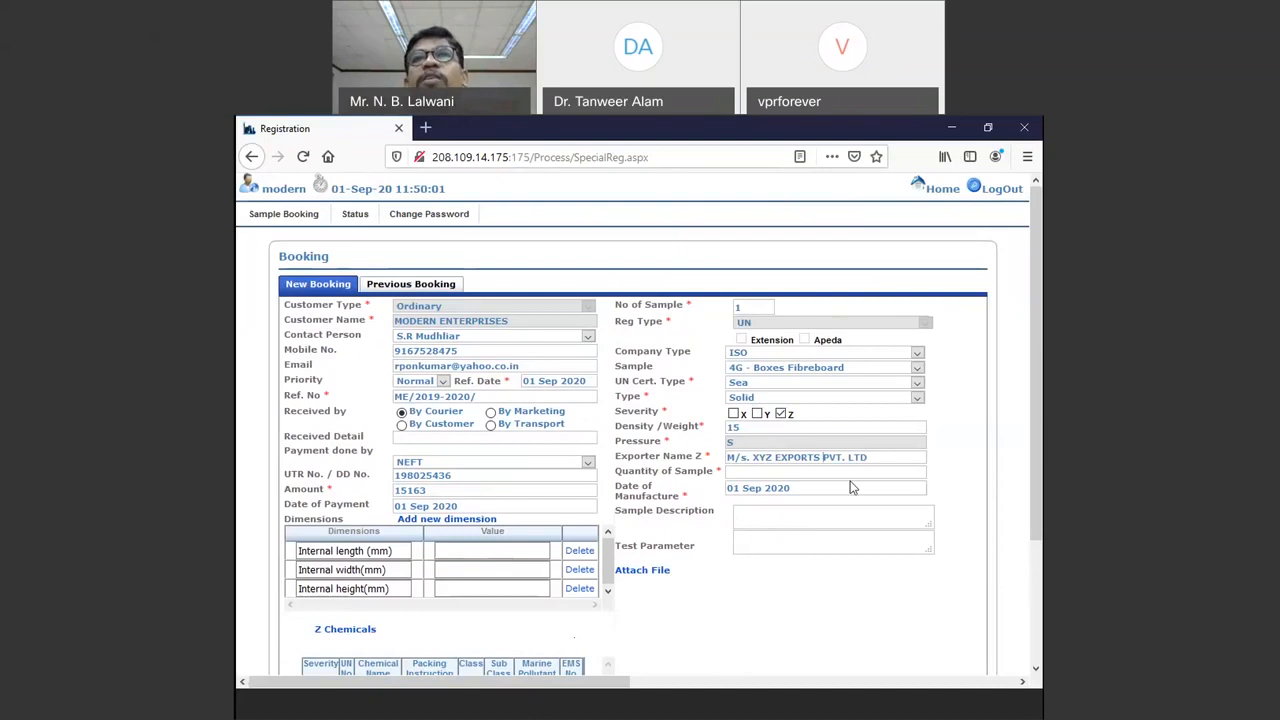
triple_click(755, 456)
left_click(772, 457)
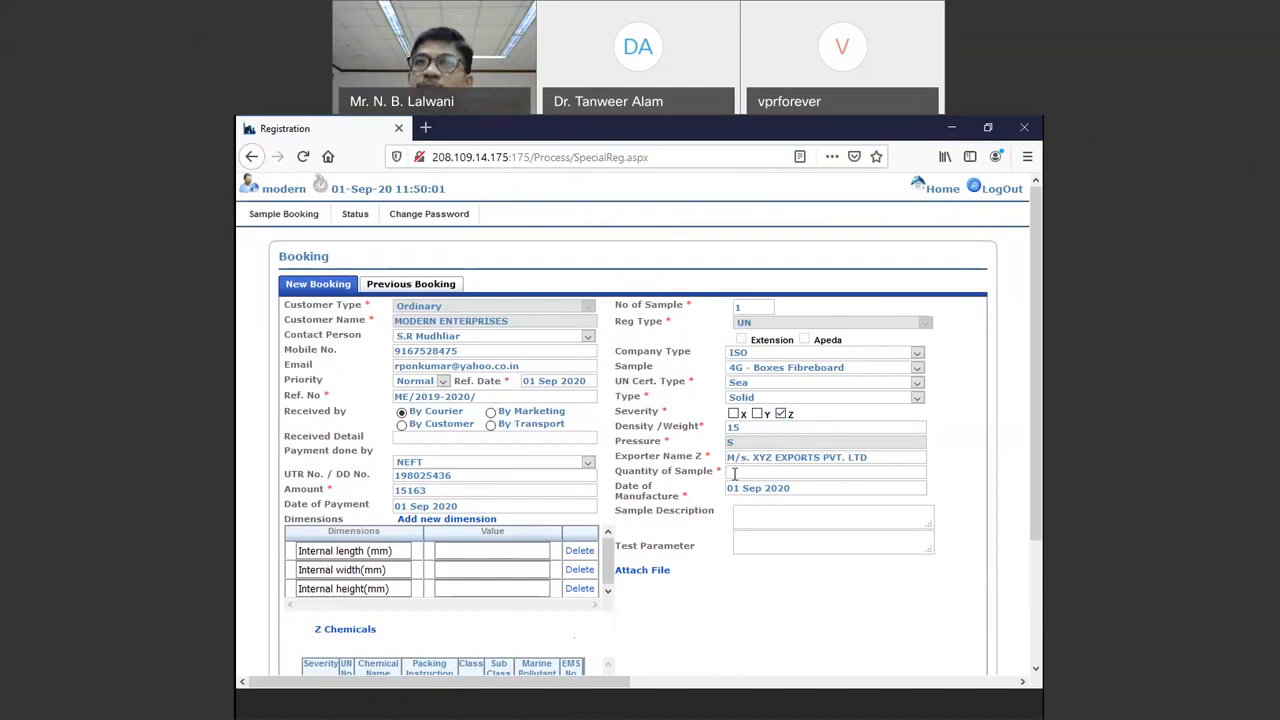
Step: Enter Quantity of Sample 8 and pick 28 August 2020 as the manufacture date
type("8")
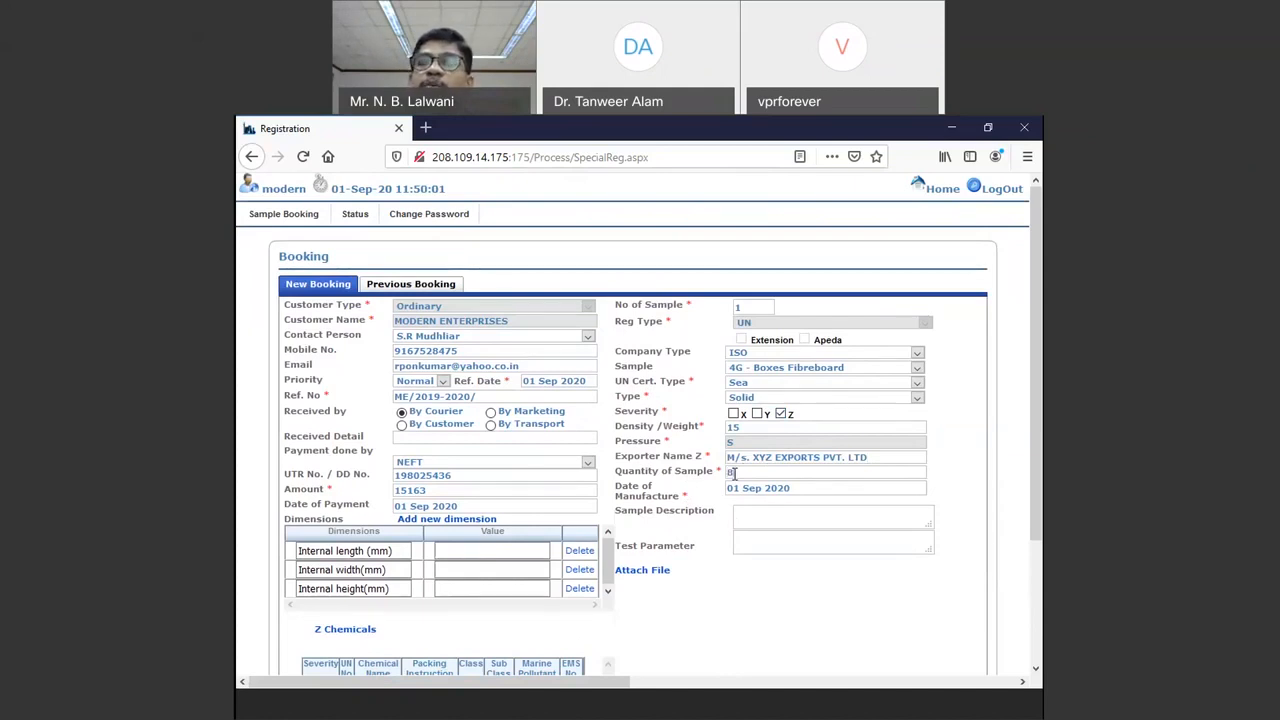
type(" Nos")
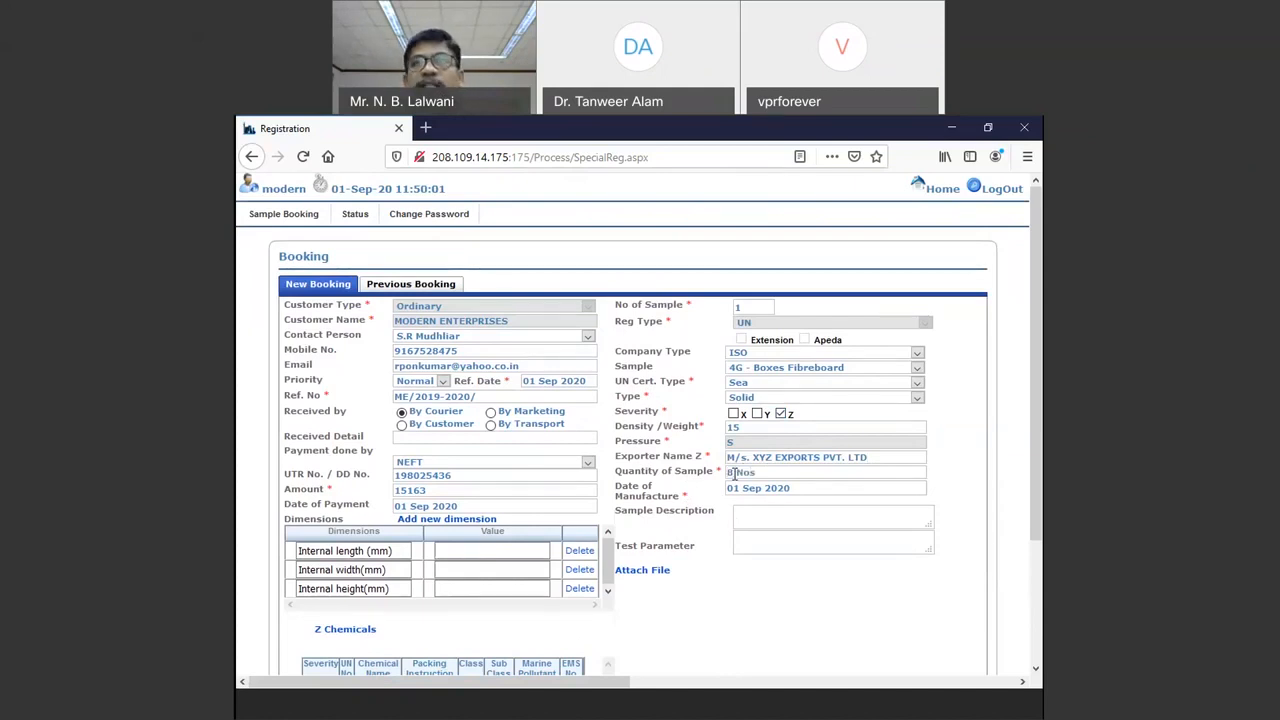
key("BackSpace")
key("BackSpace")
key("BackSpace")
key("BackSpace")
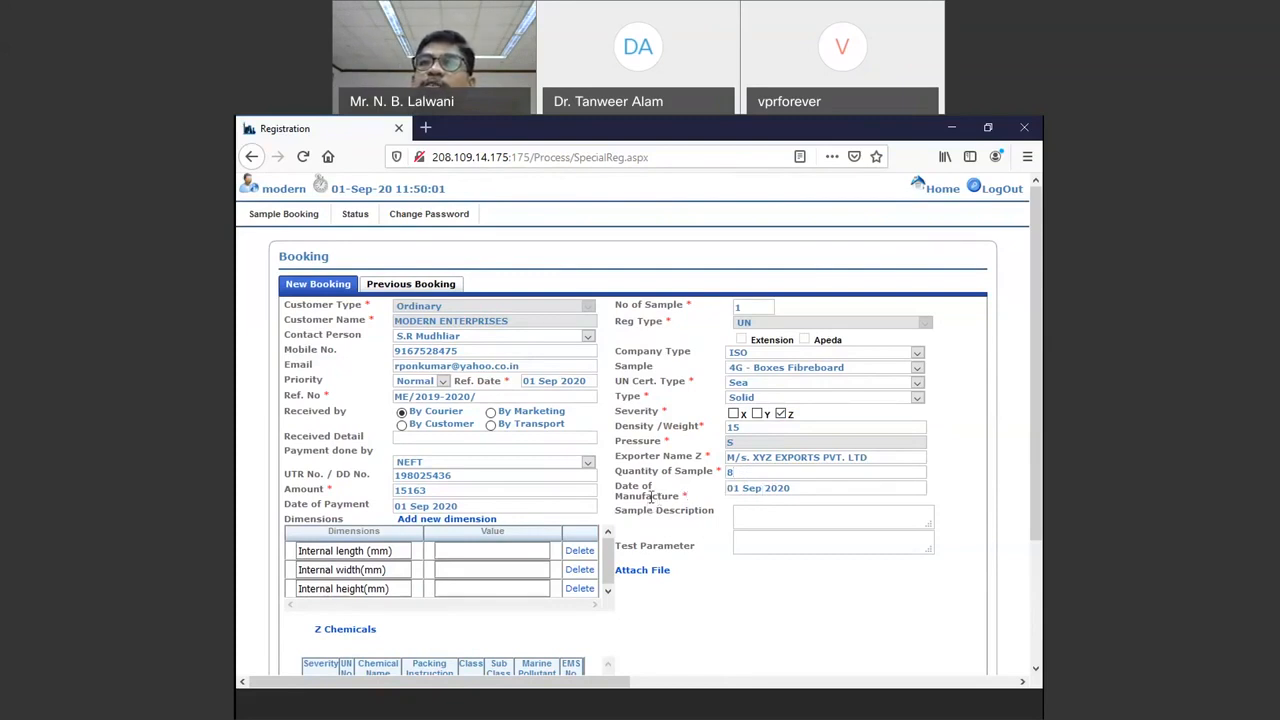
left_click(790, 487)
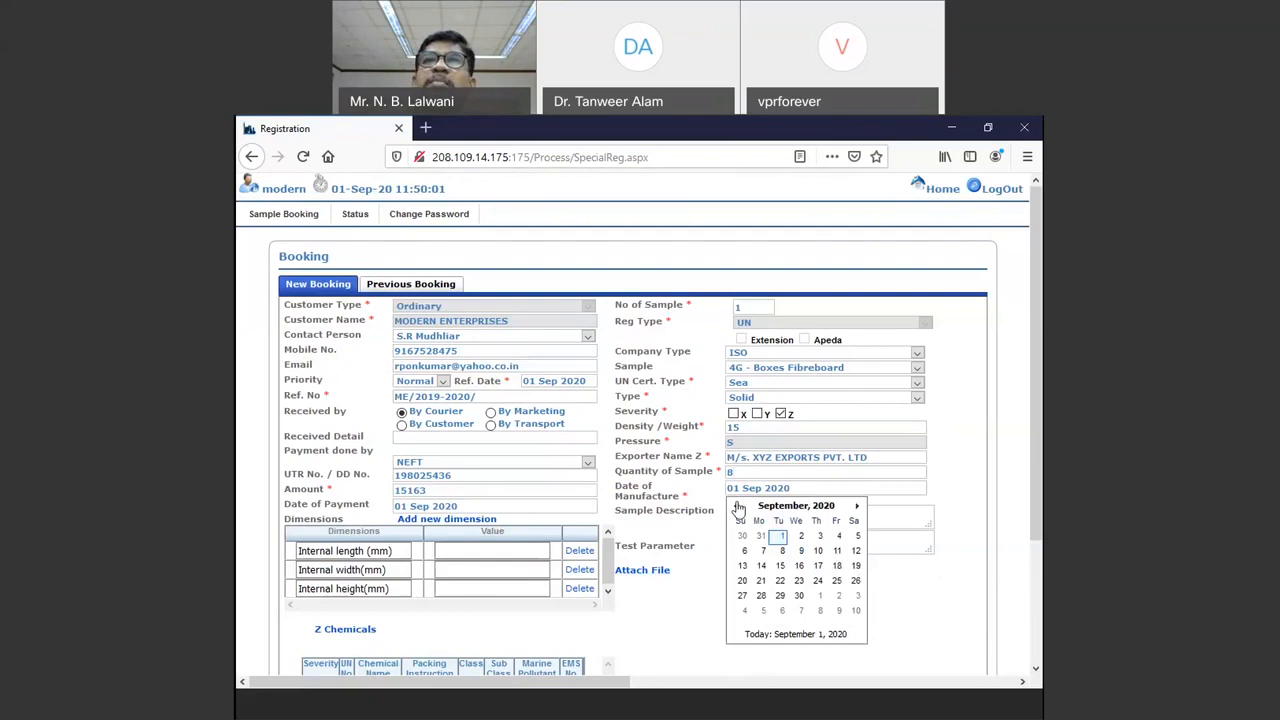
left_click(736, 506)
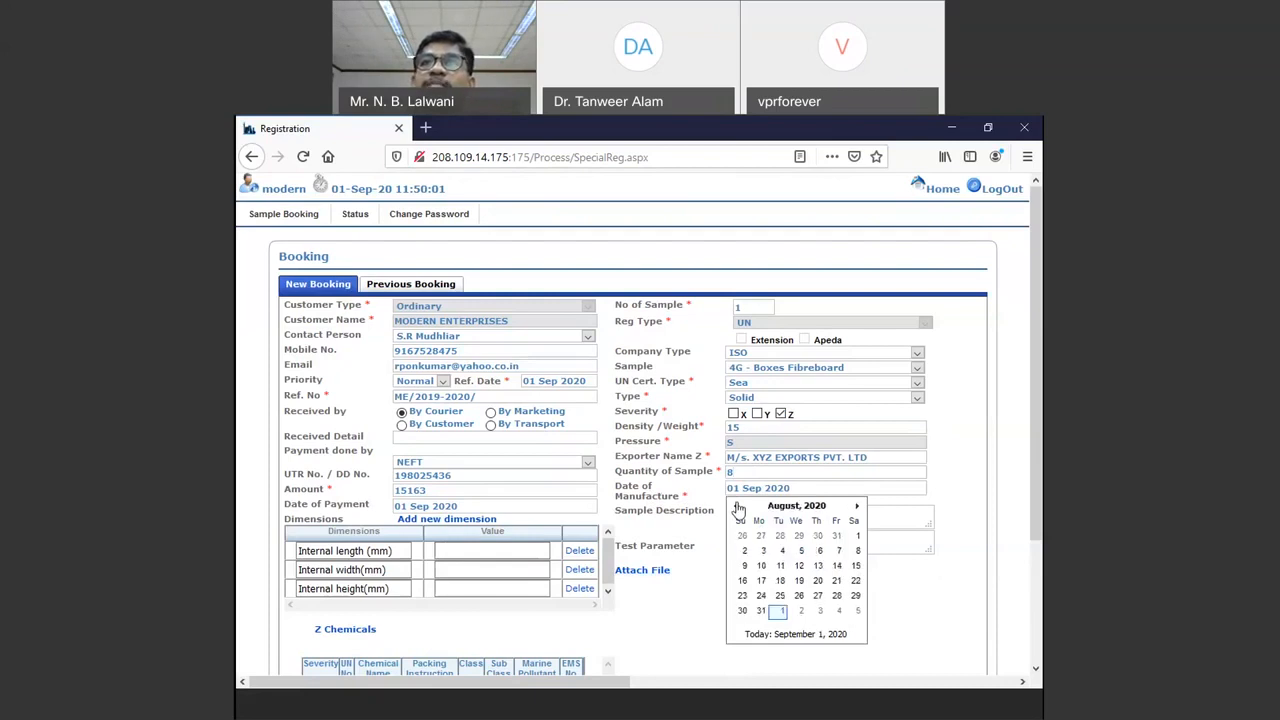
left_click(840, 596)
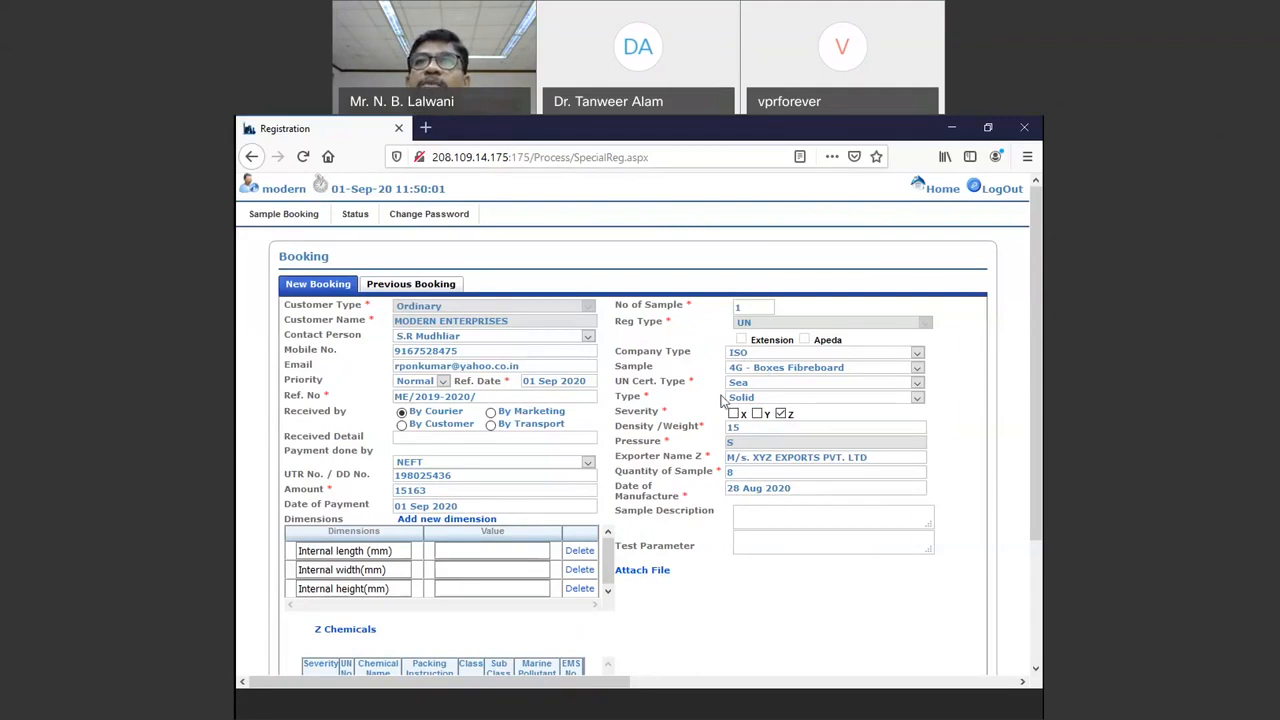
Step: Enter internal length 245, width 158 and height 200, fixing the (mm) label spacing
left_click(506, 549)
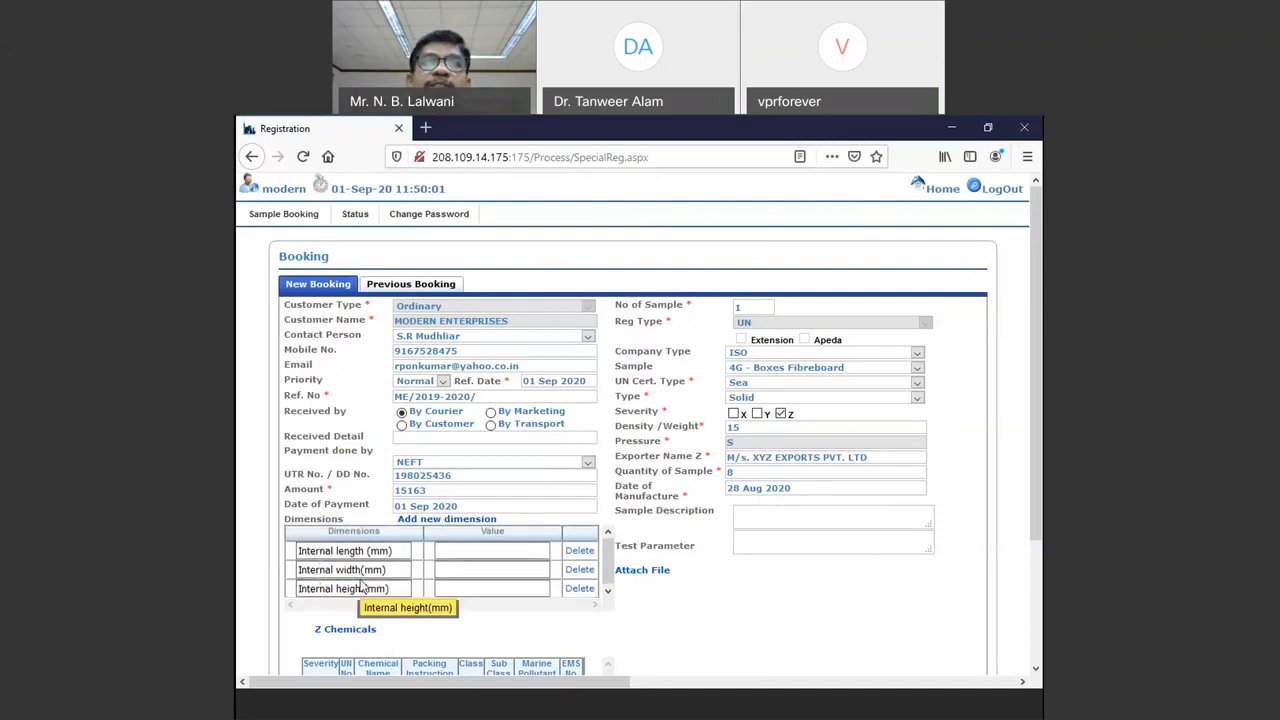
left_click(470, 552)
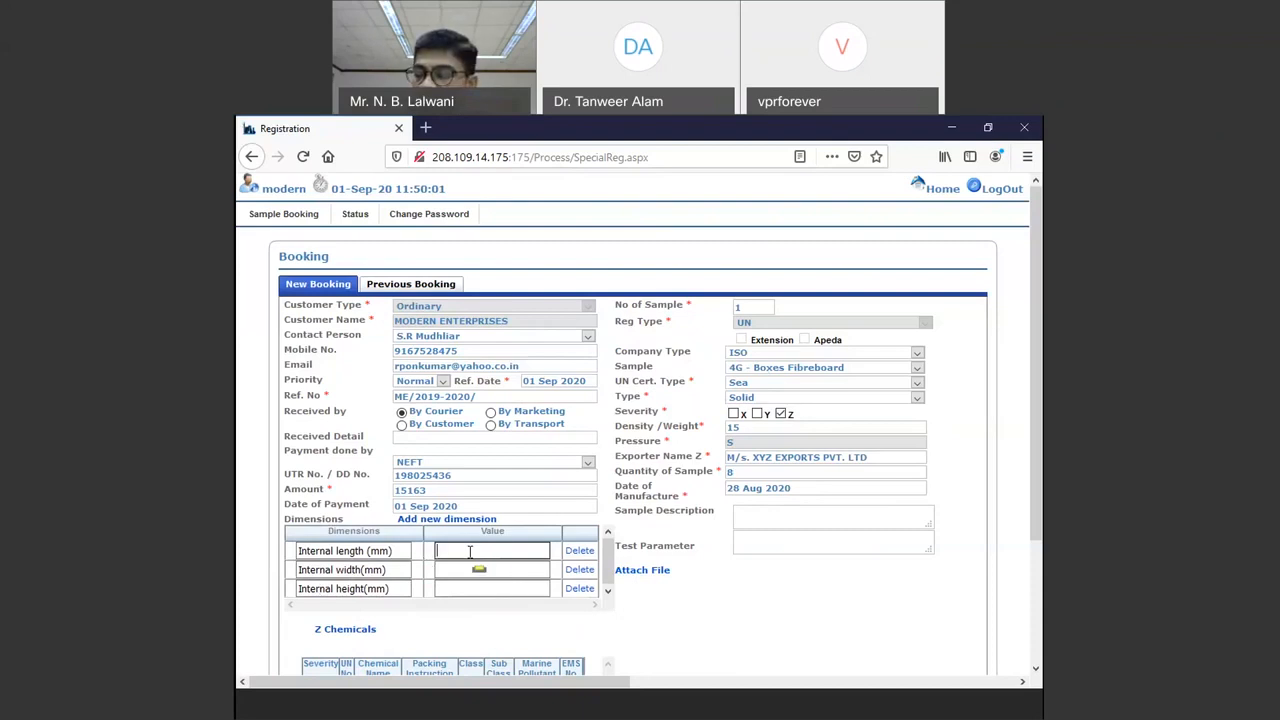
type("245")
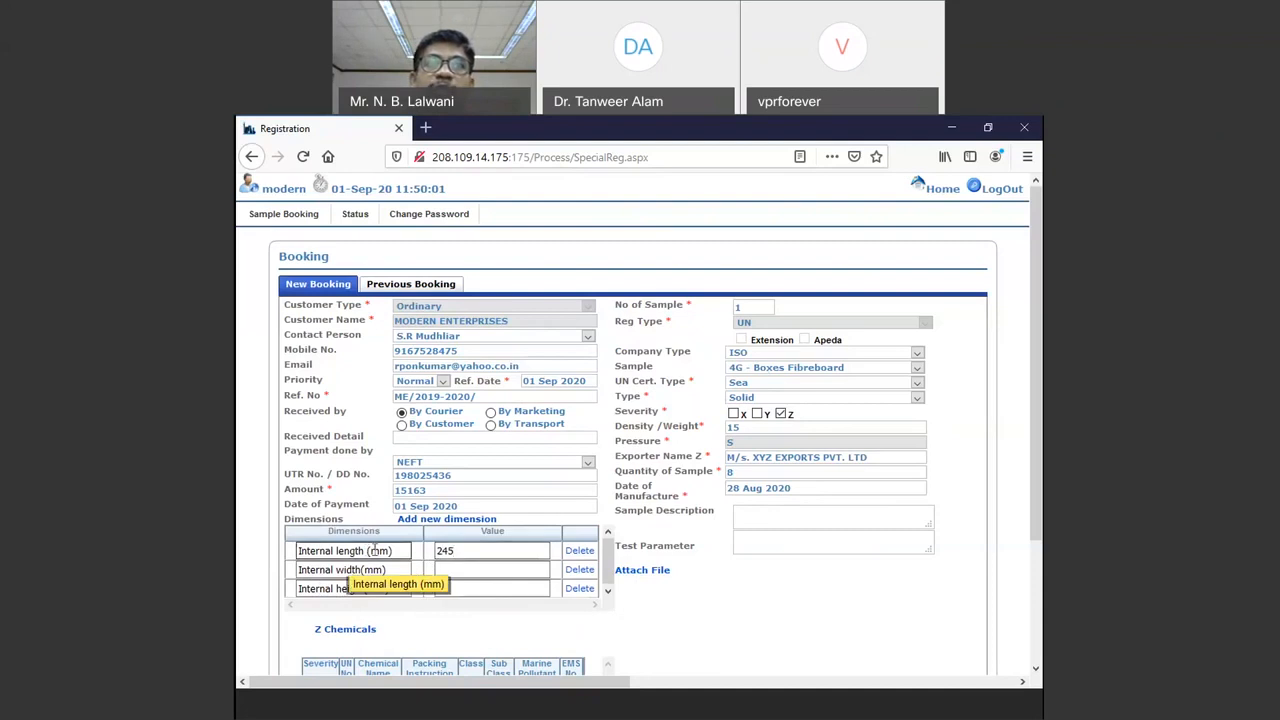
double_click(377, 550)
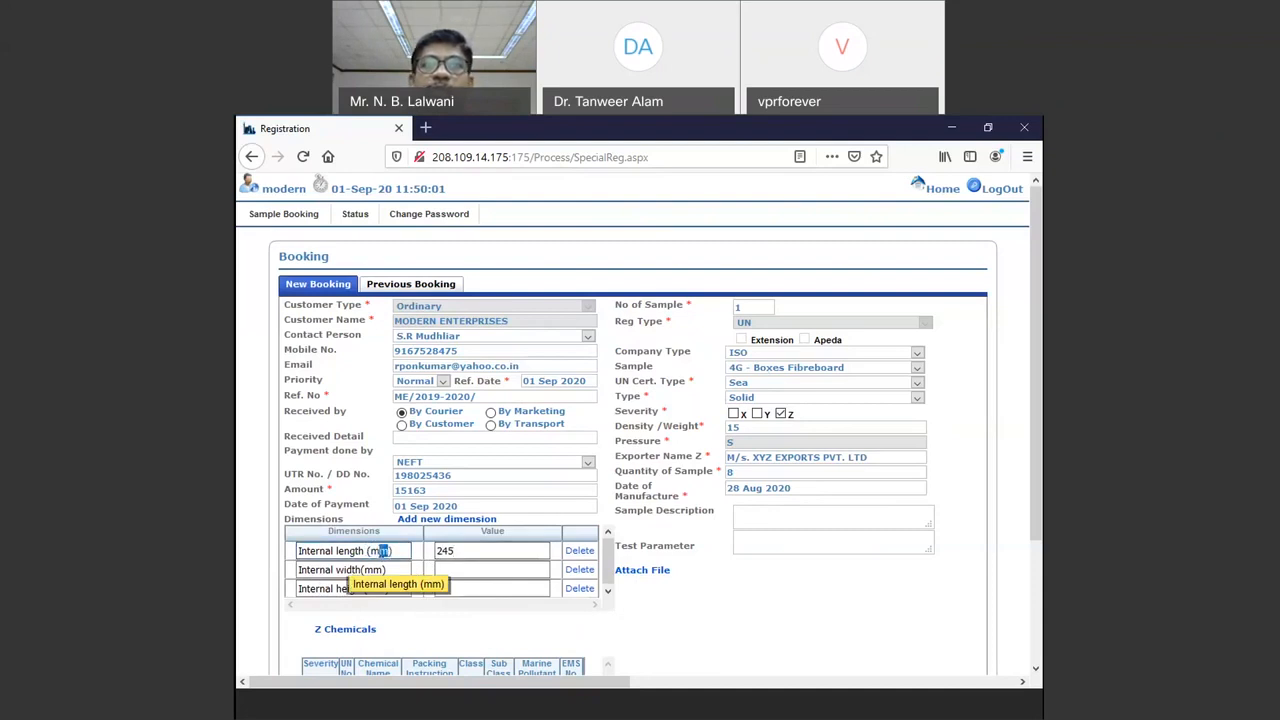
left_click(471, 547)
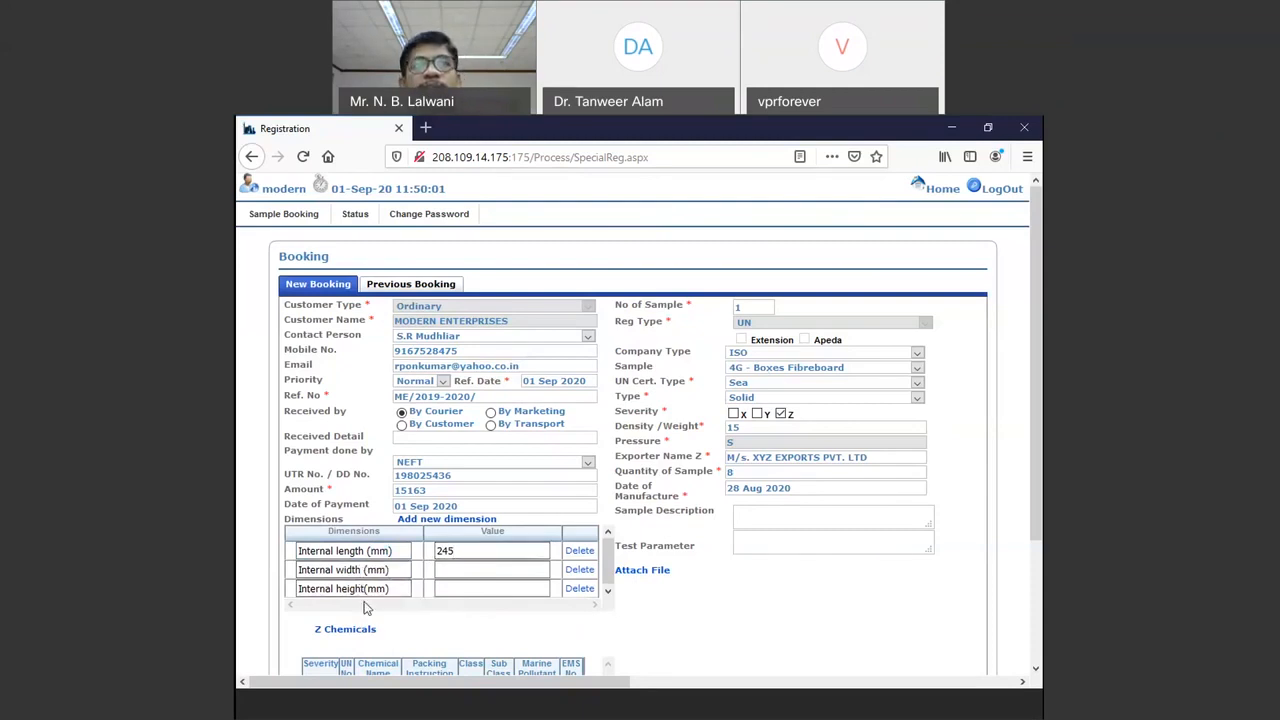
left_click(363, 590)
key("BackSpace")
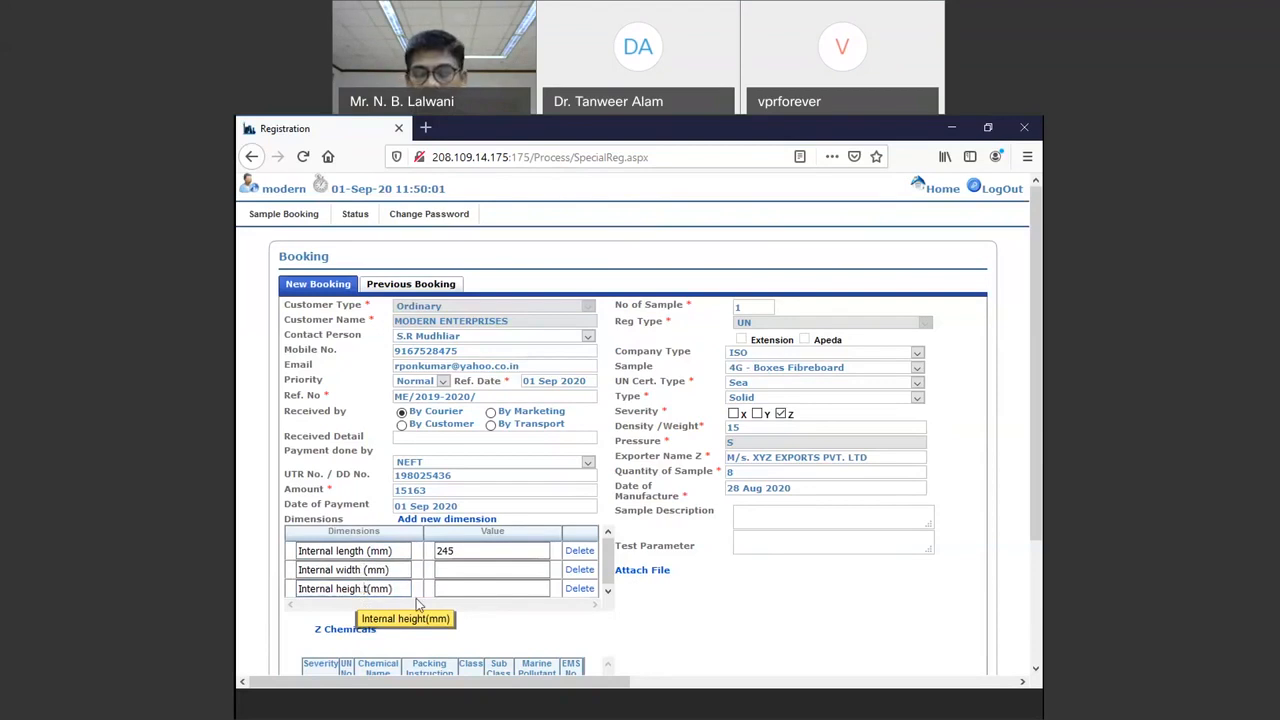
key("Right")
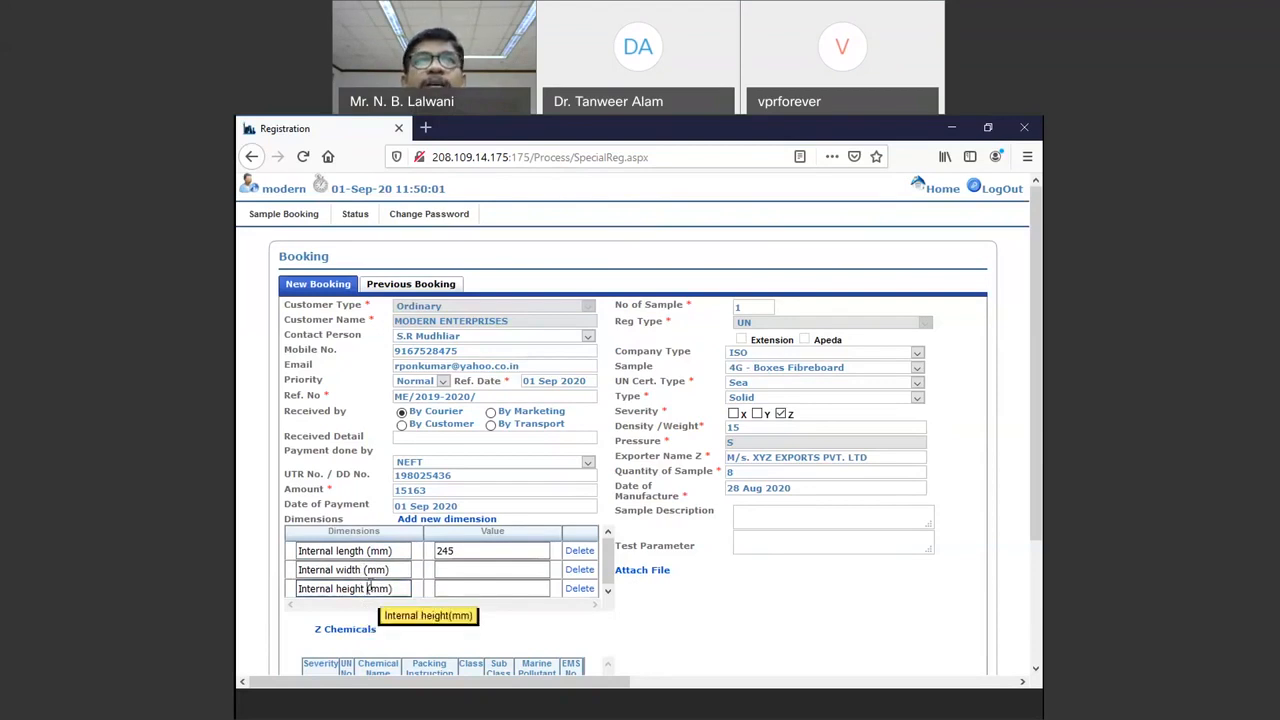
left_click(451, 569)
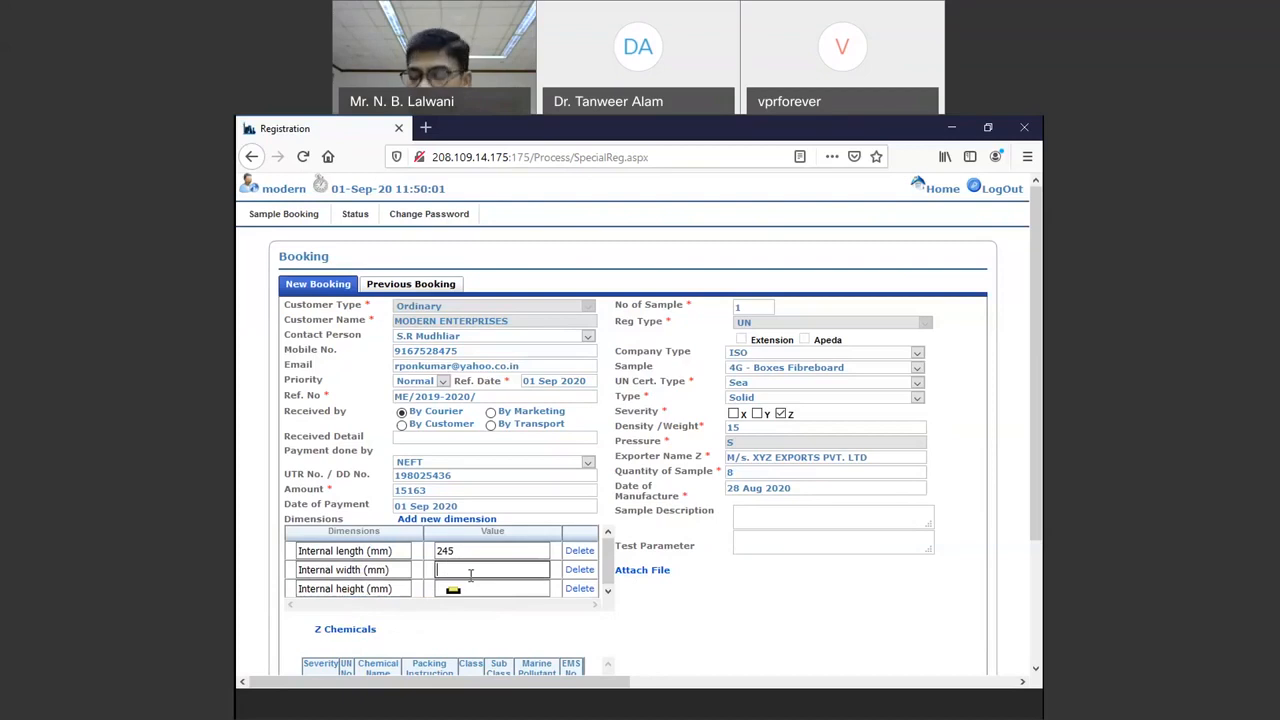
type("158")
left_click(470, 589)
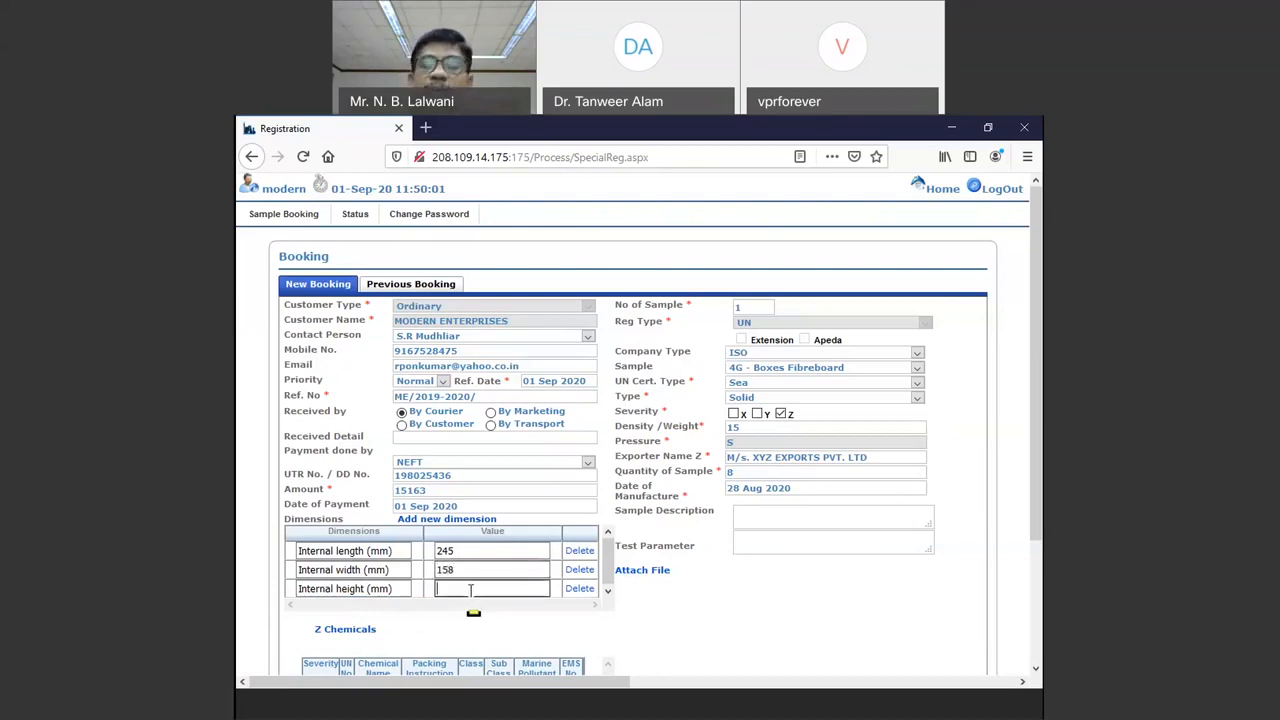
type("200")
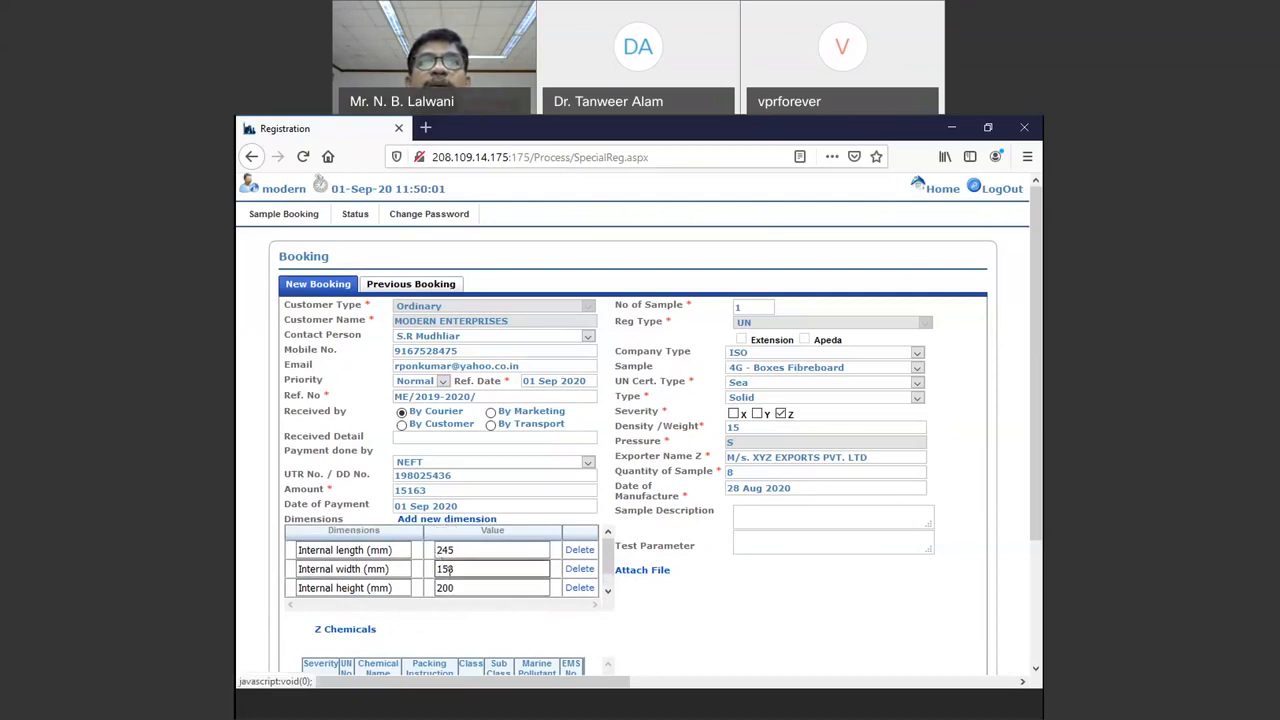
Step: Add a new dimension named Thickness (mm) with value 5
left_click(446, 518)
left_click(373, 590)
type("Th")
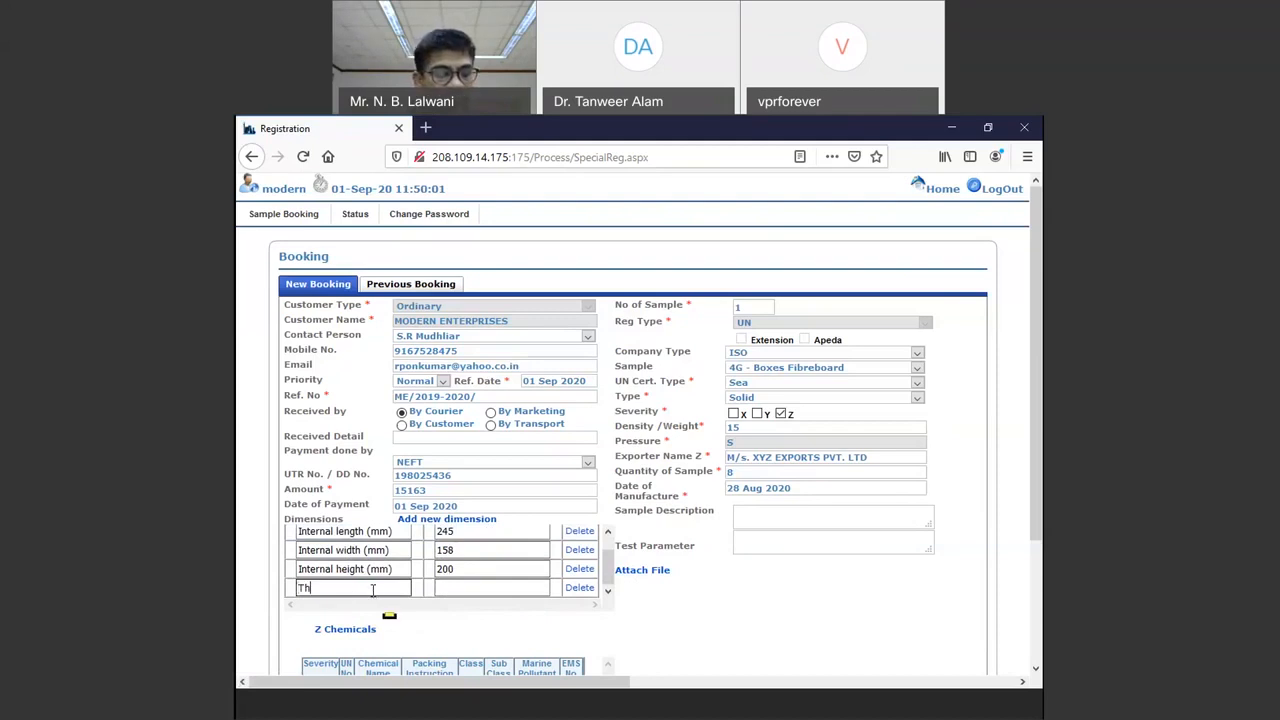
type("ickness")
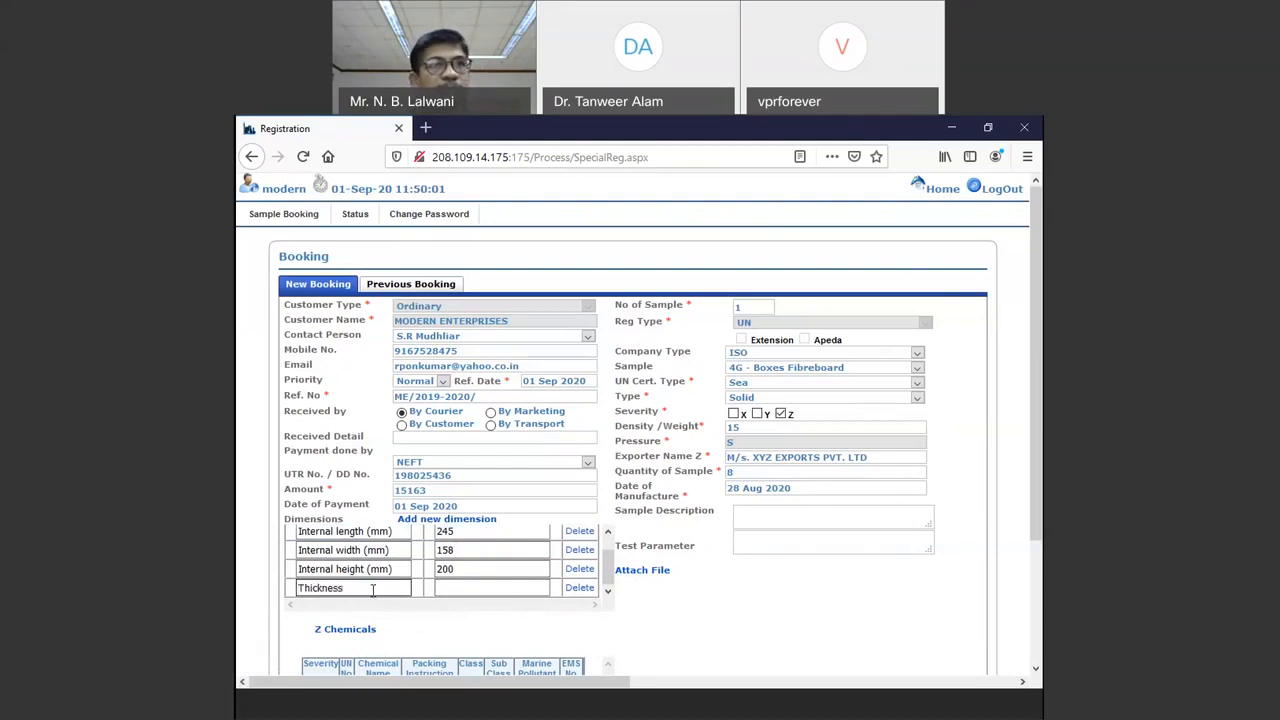
type("mm")
key("Tab")
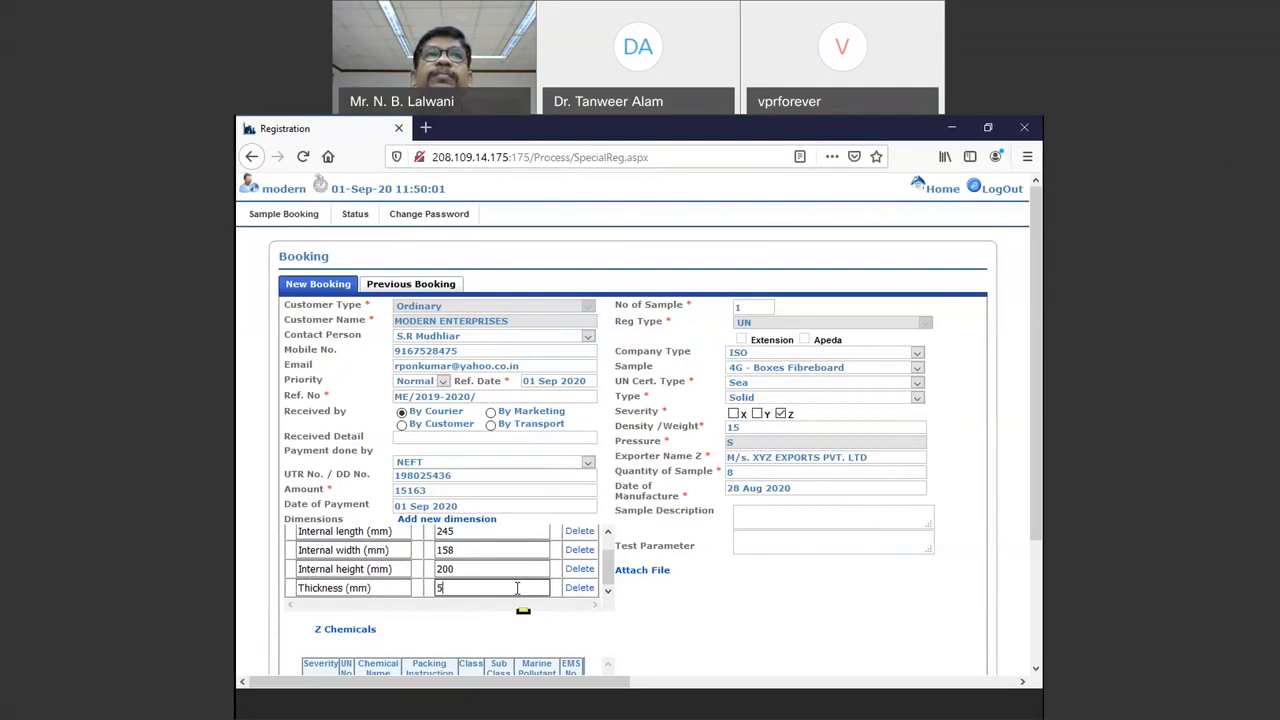
left_click(406, 588)
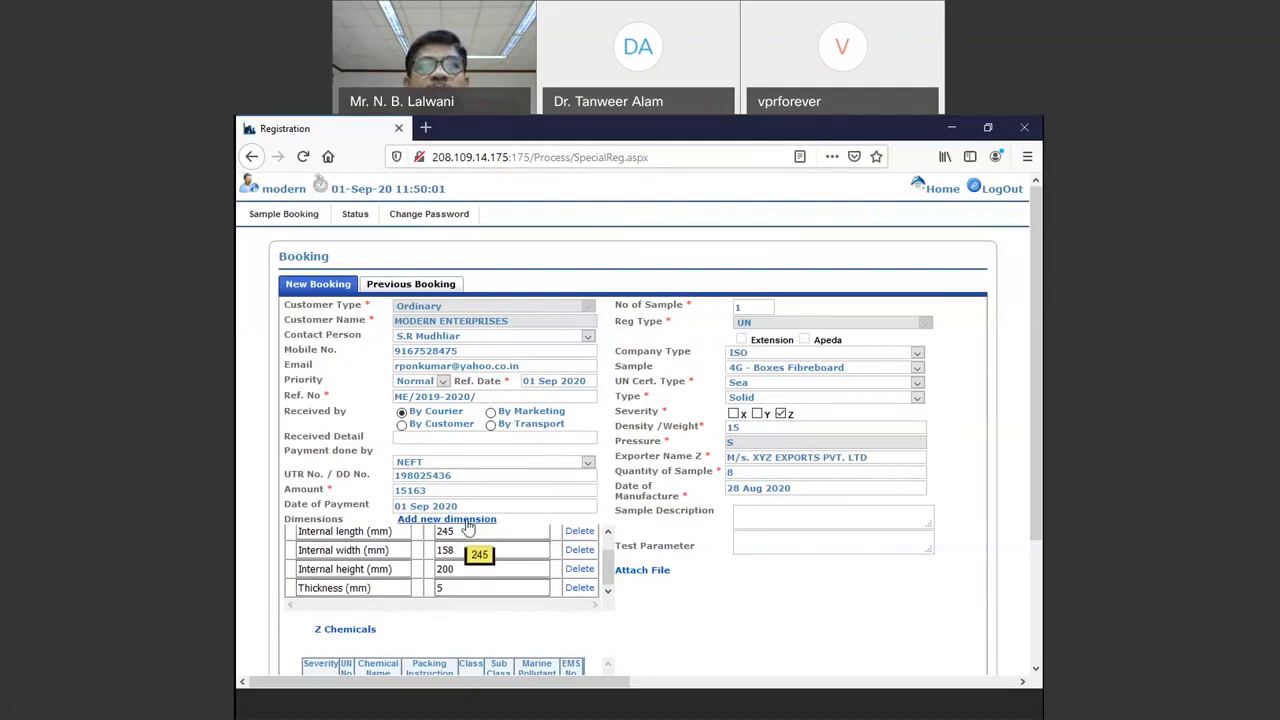
Step: Delete the blank dimension row and type '7' to begin the Sample Description
scroll(486, 550, "down", 3)
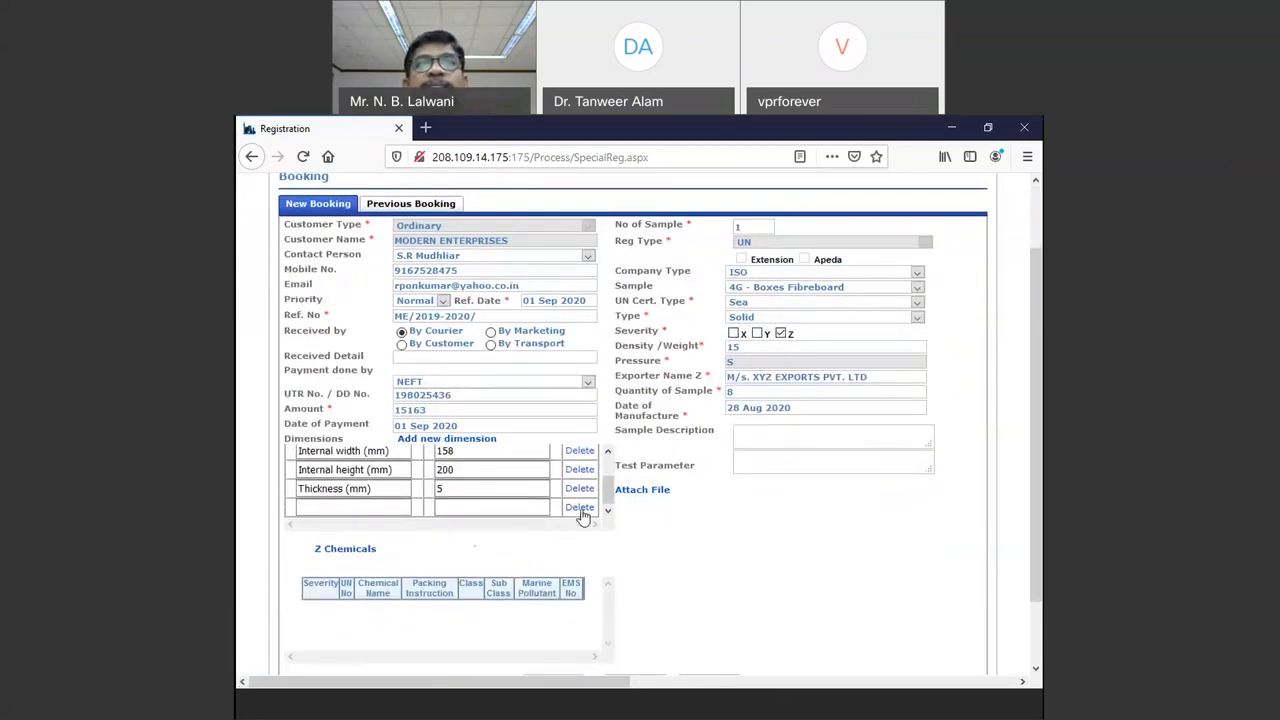
left_click(589, 509)
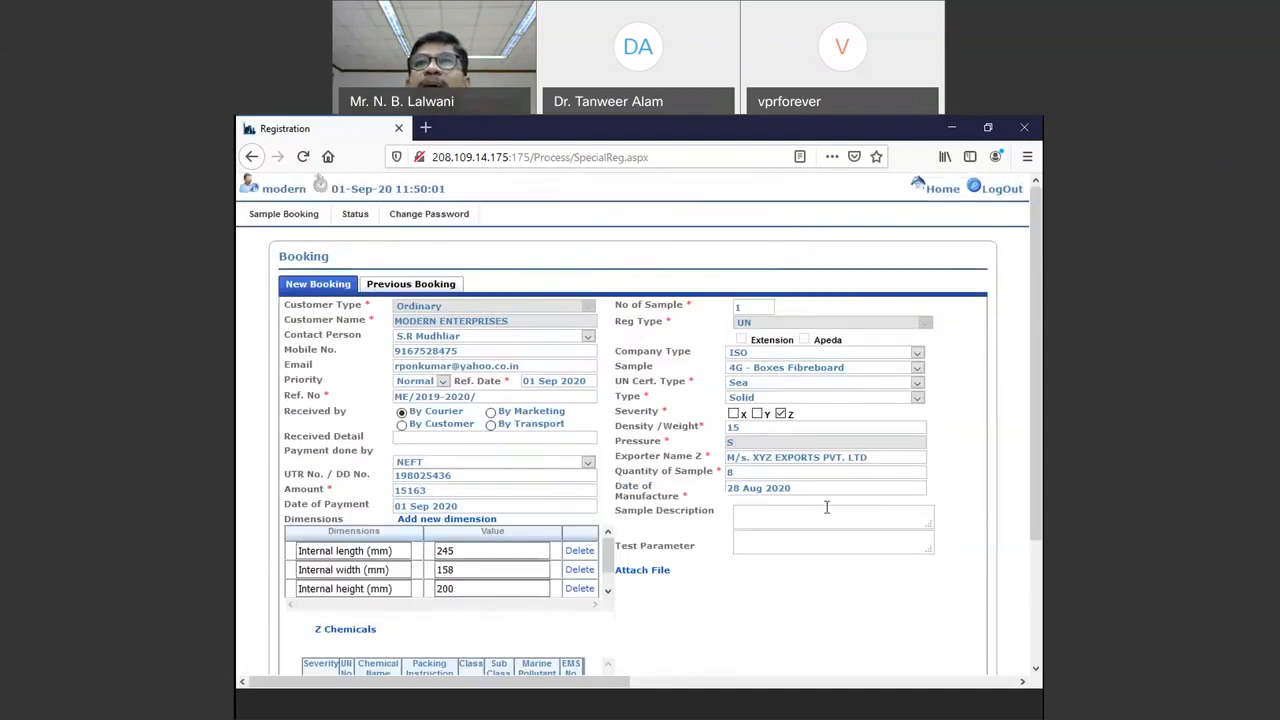
left_click(753, 518)
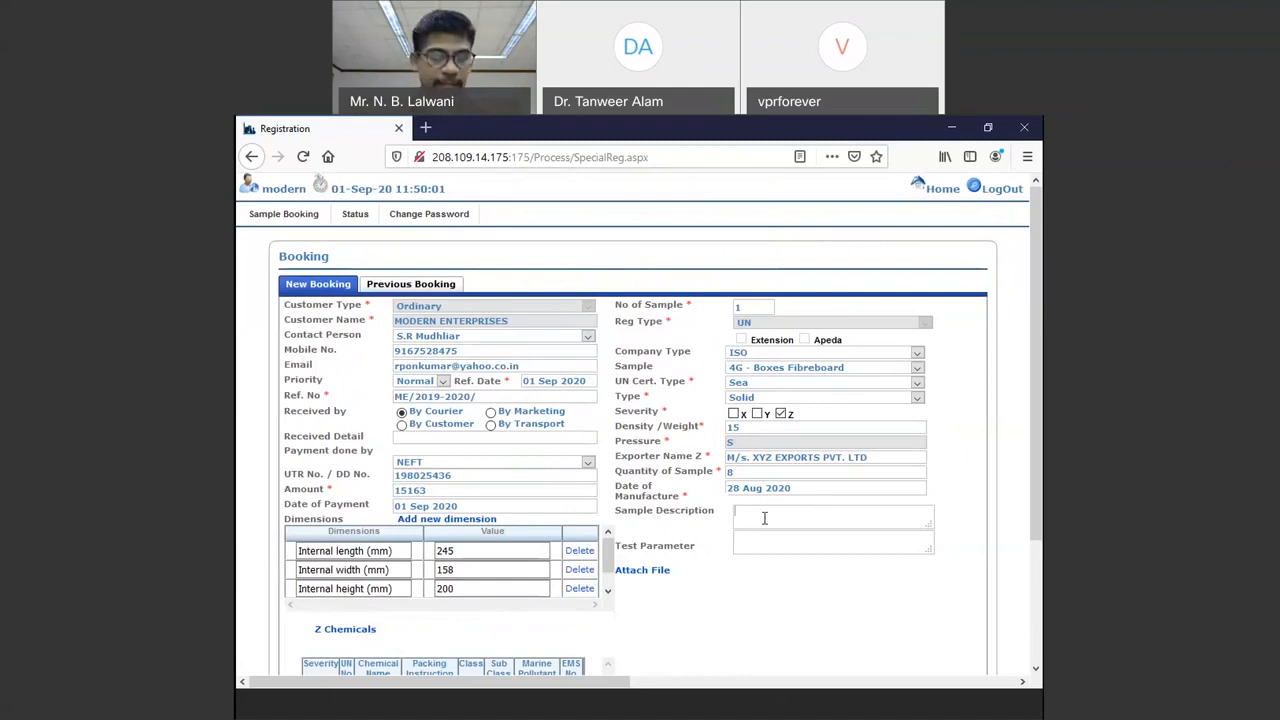
type("7")
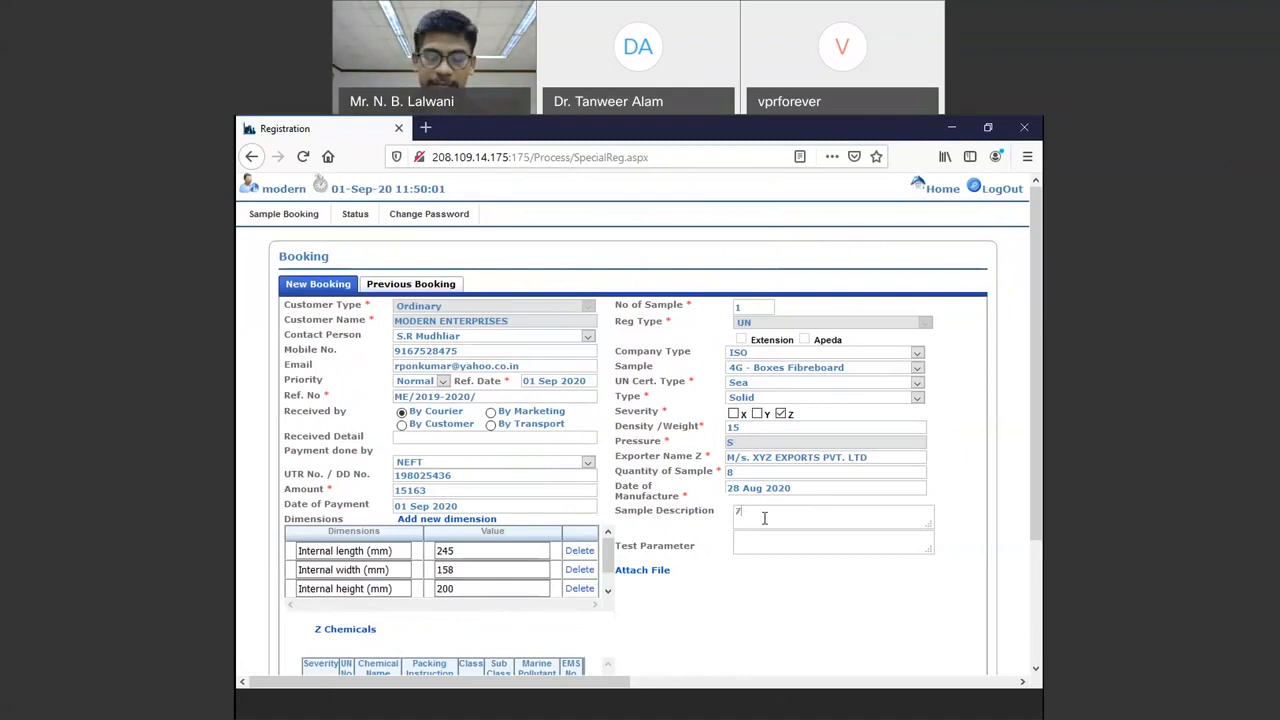